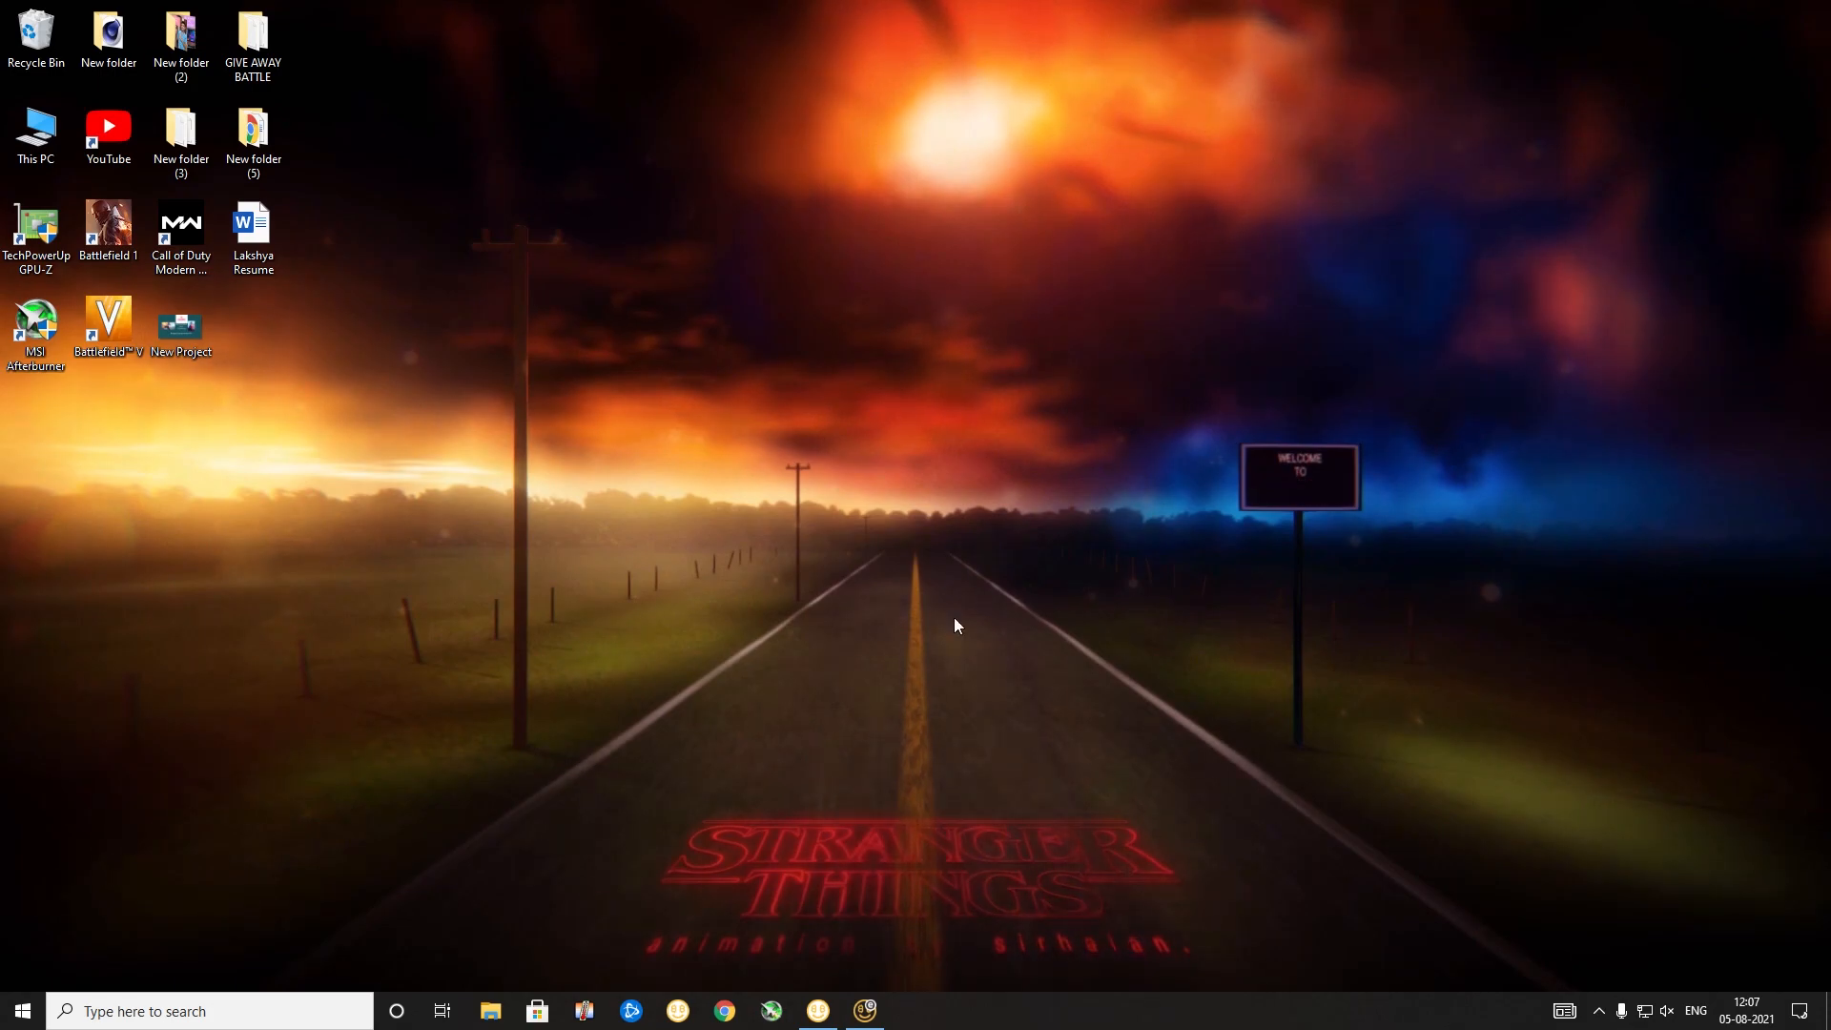
# Step: Open Chrome in a maximized window with a second blank tab, keeping the first tab active
pyautogui.click(728, 1011)
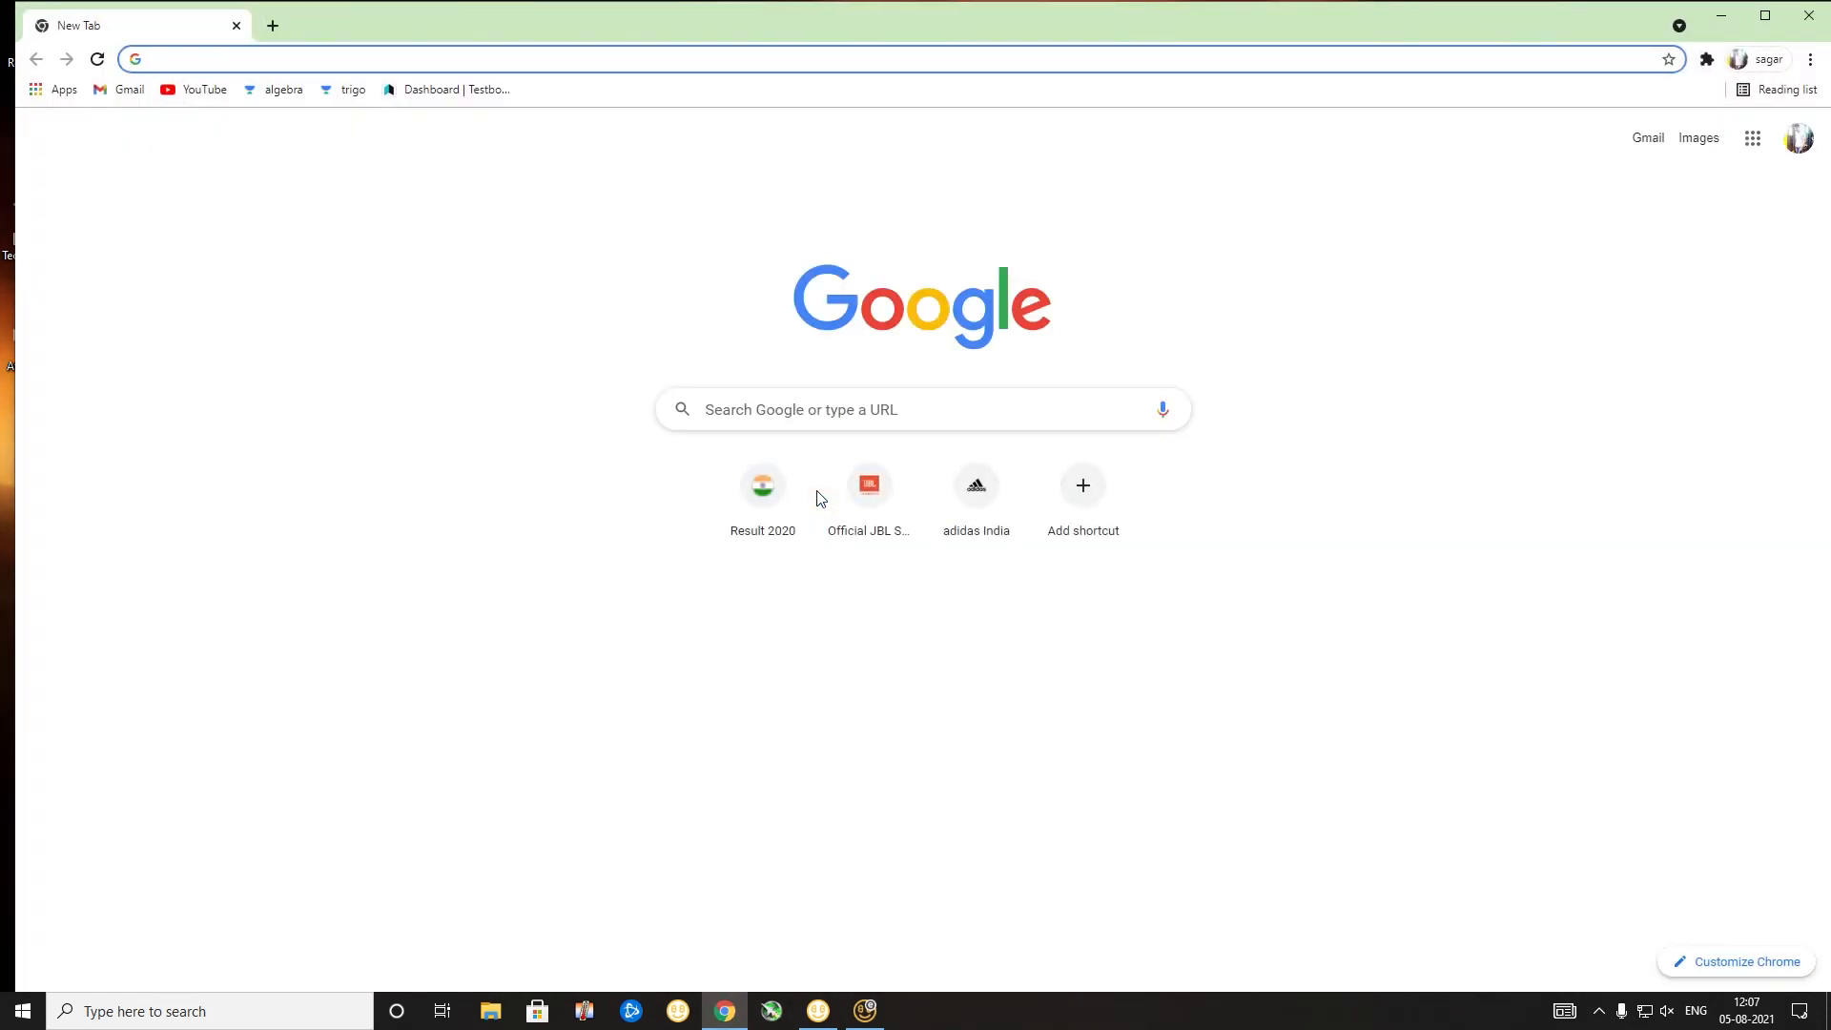
pyautogui.click(278, 31)
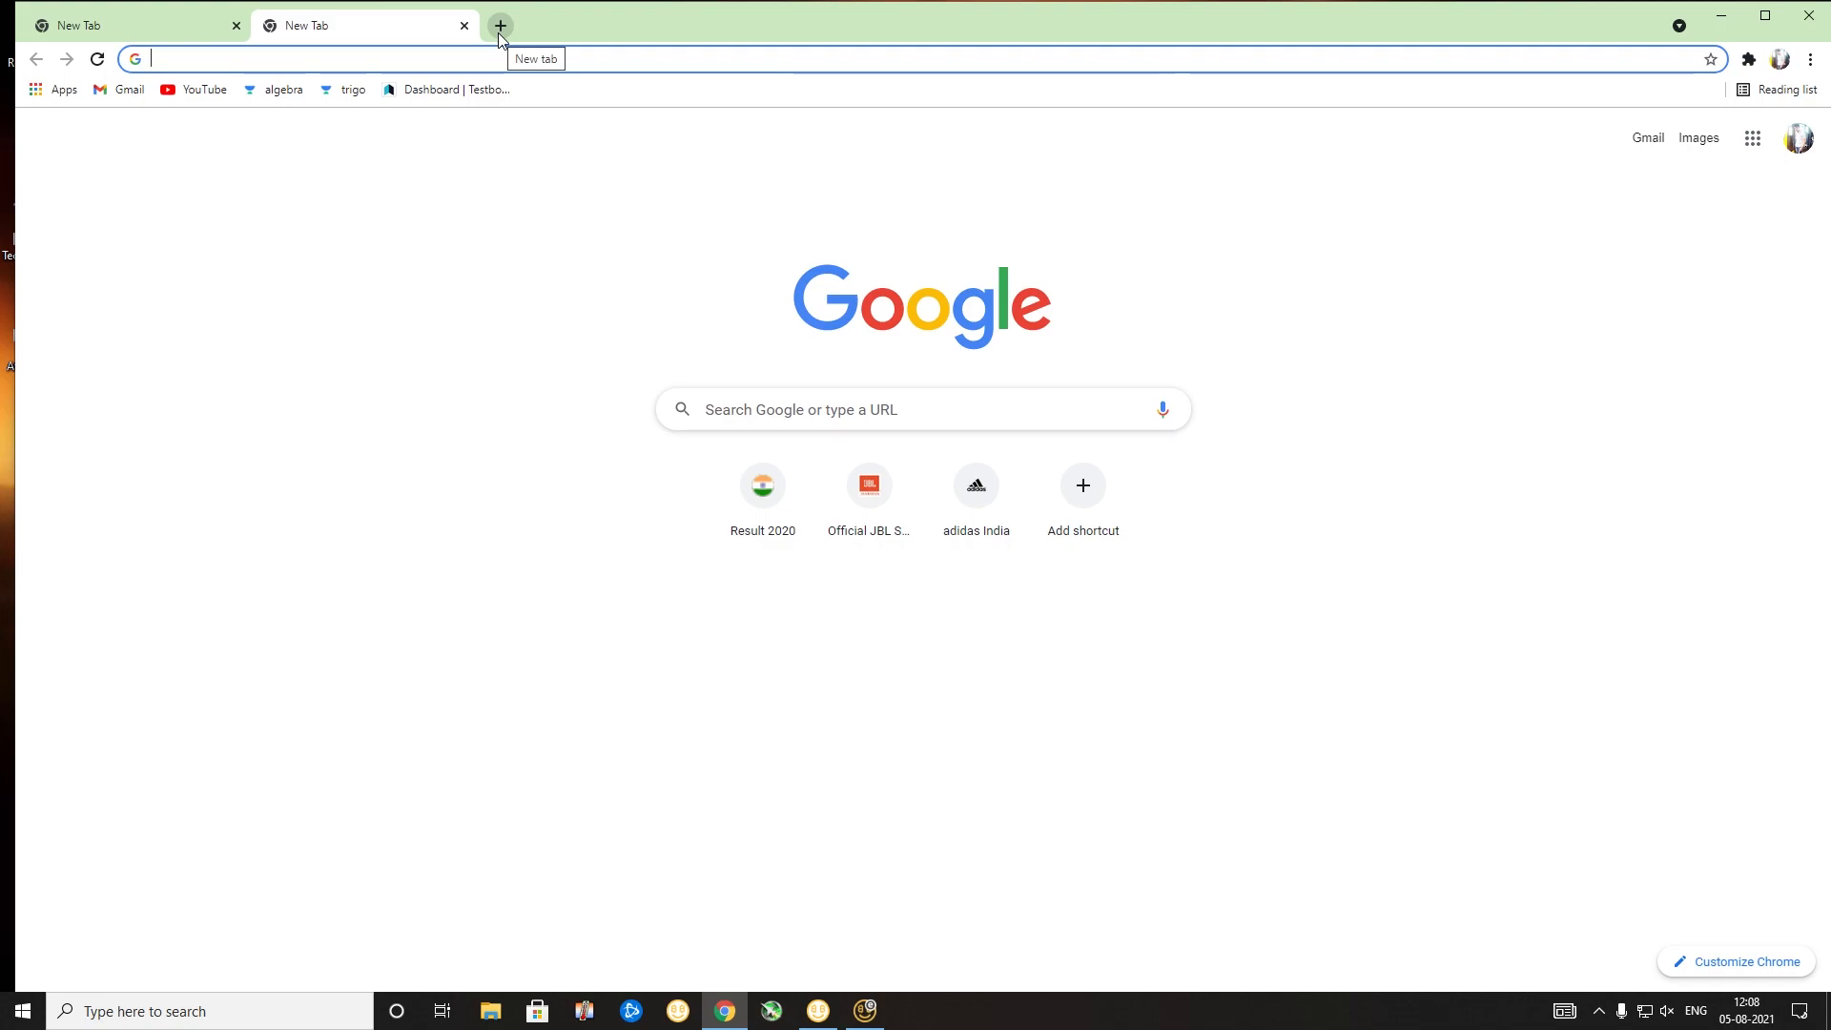
pyautogui.click(181, 24)
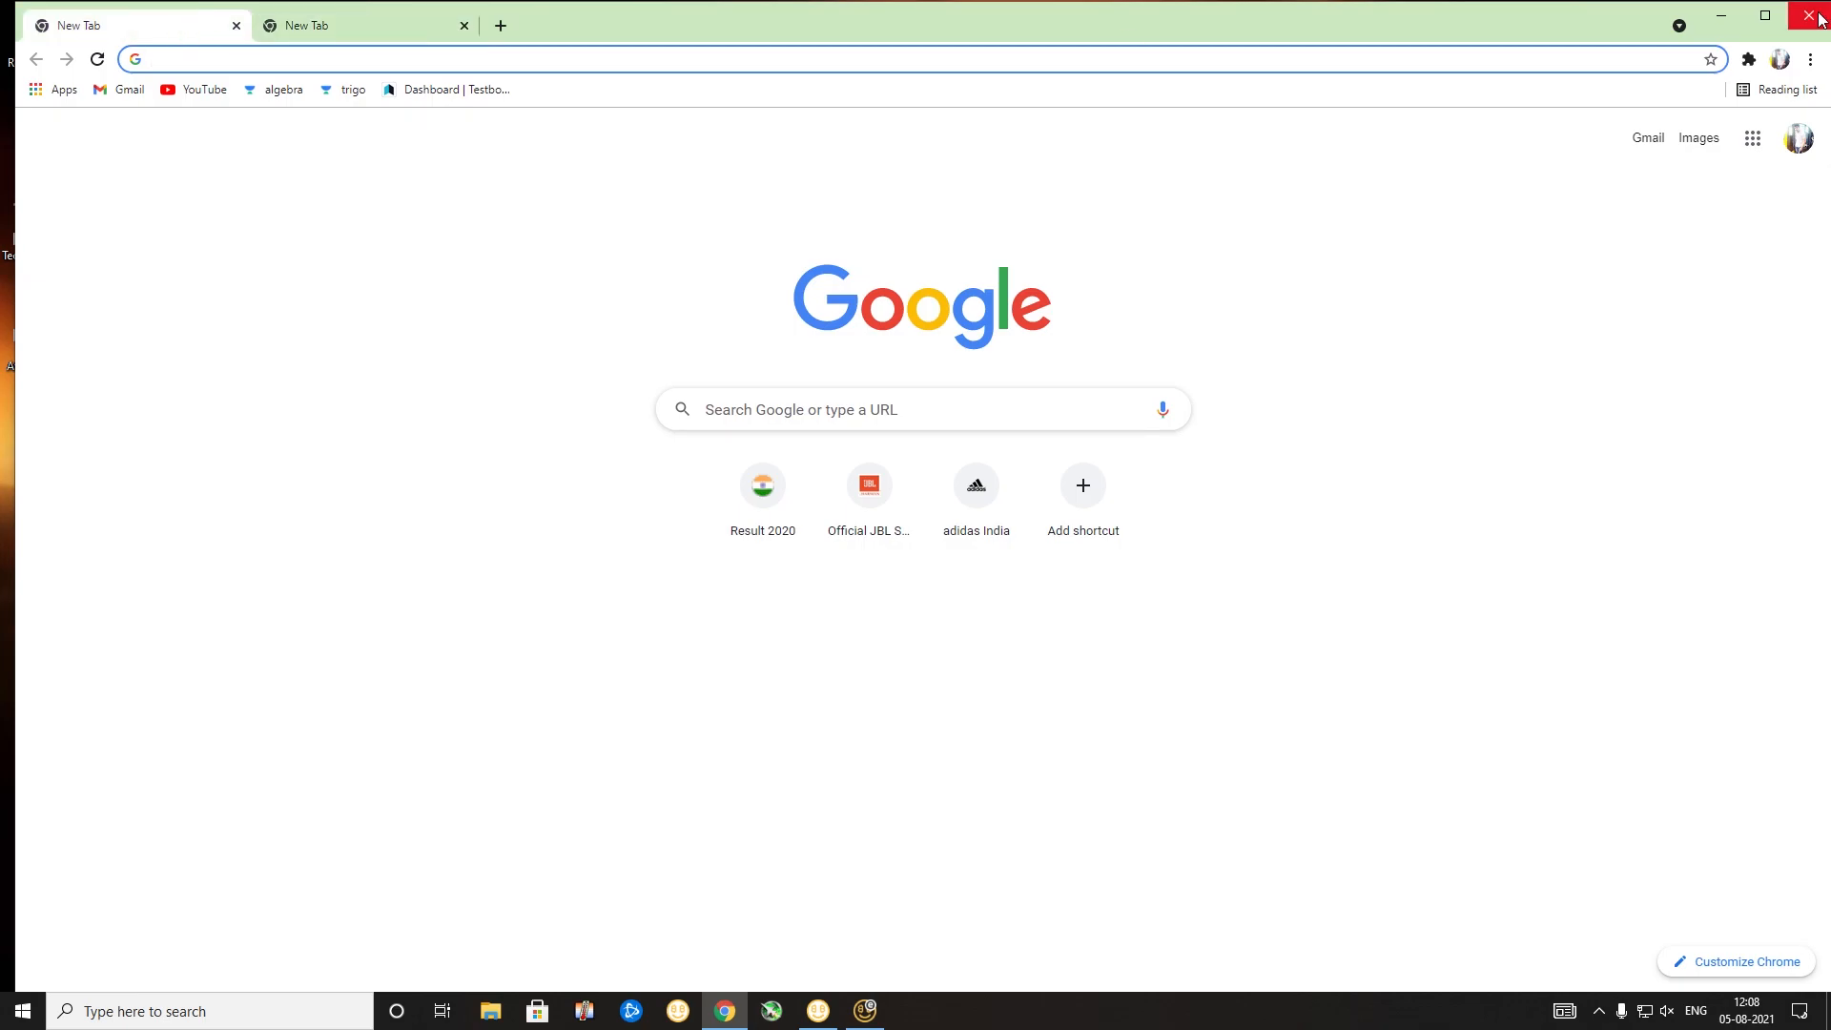
pyautogui.click(1765, 16)
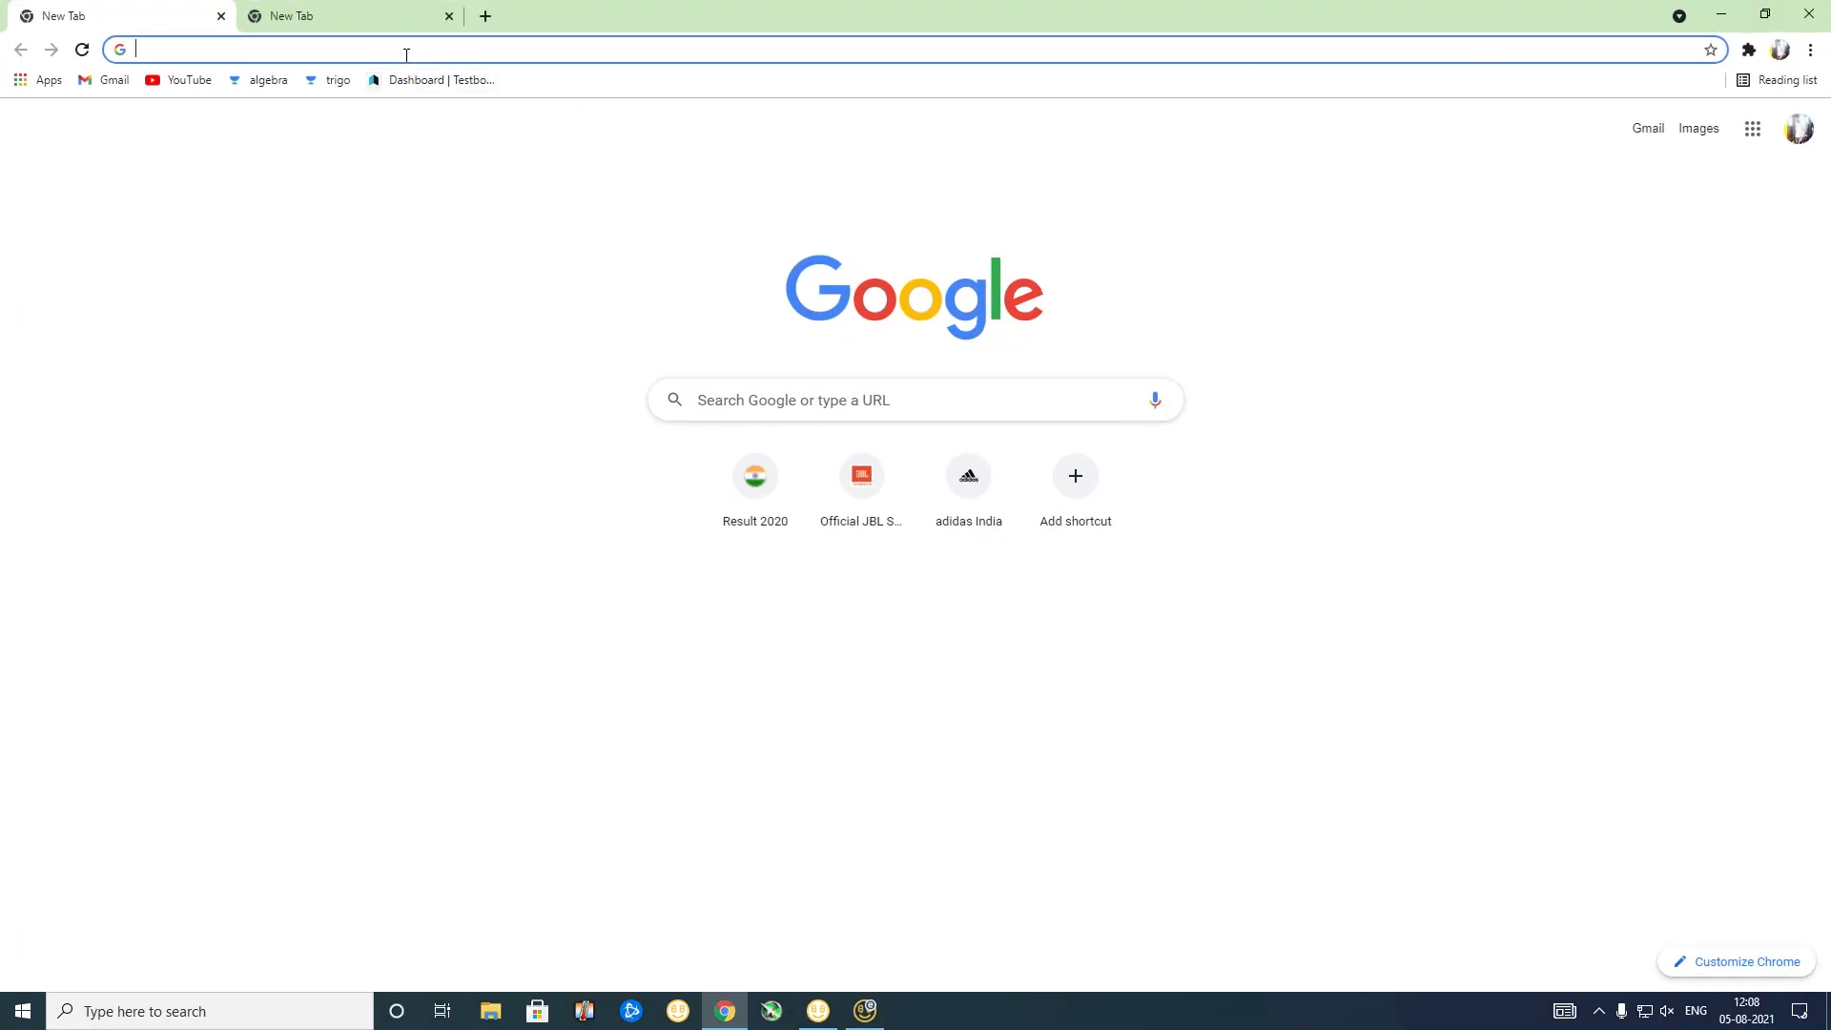
# Step: Search the web for windows 10 and open Microsoft's Download Windows 10 page
pyautogui.write('wi')
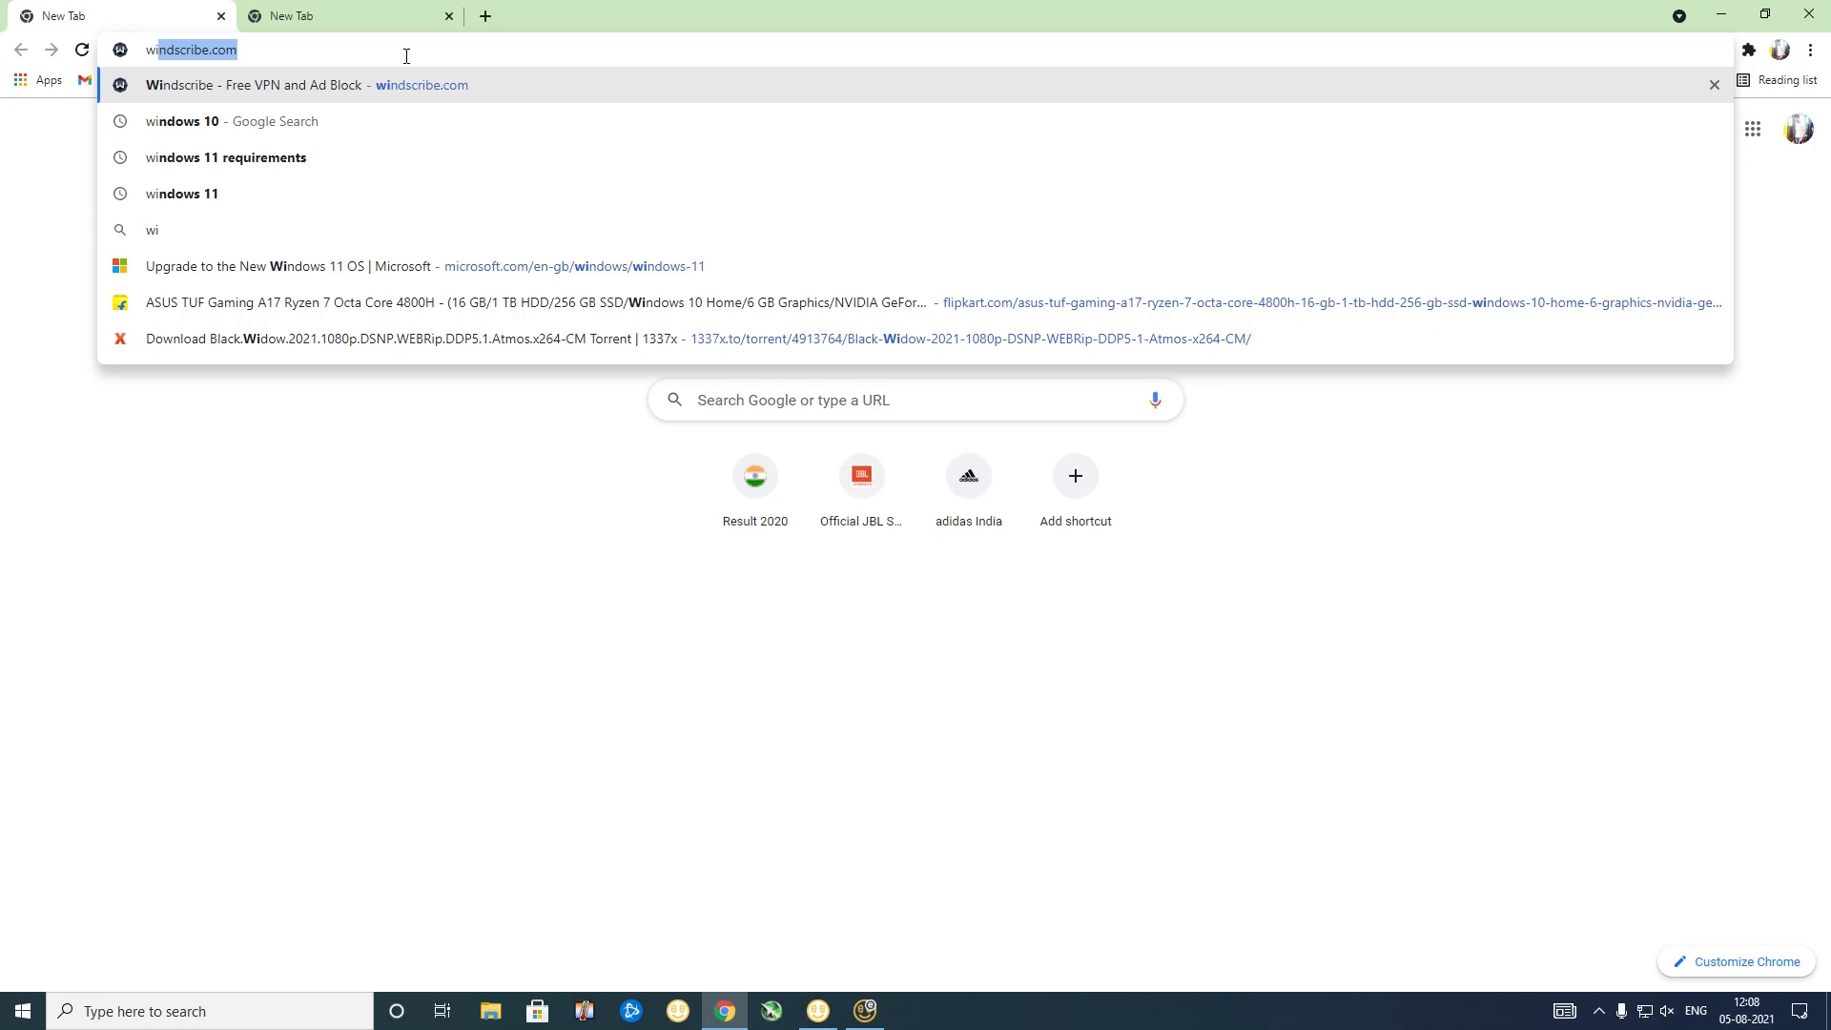
pyautogui.click(286, 122)
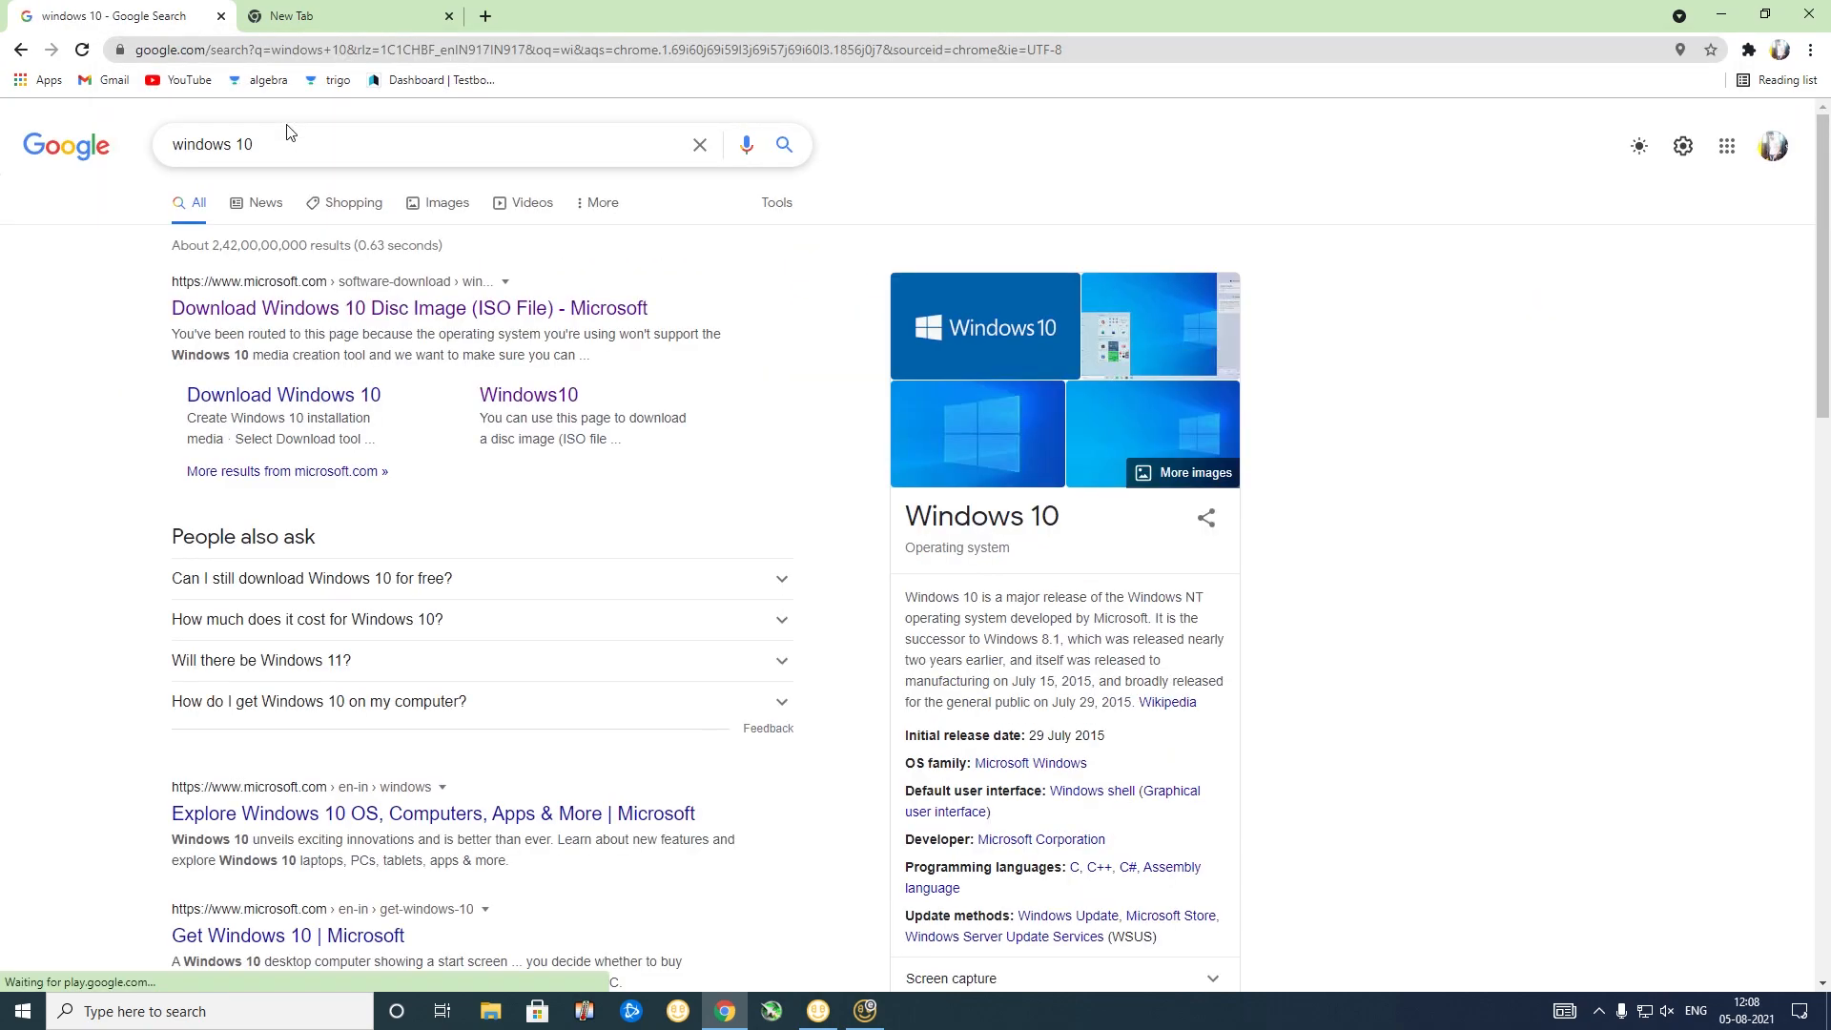
pyautogui.click(412, 309)
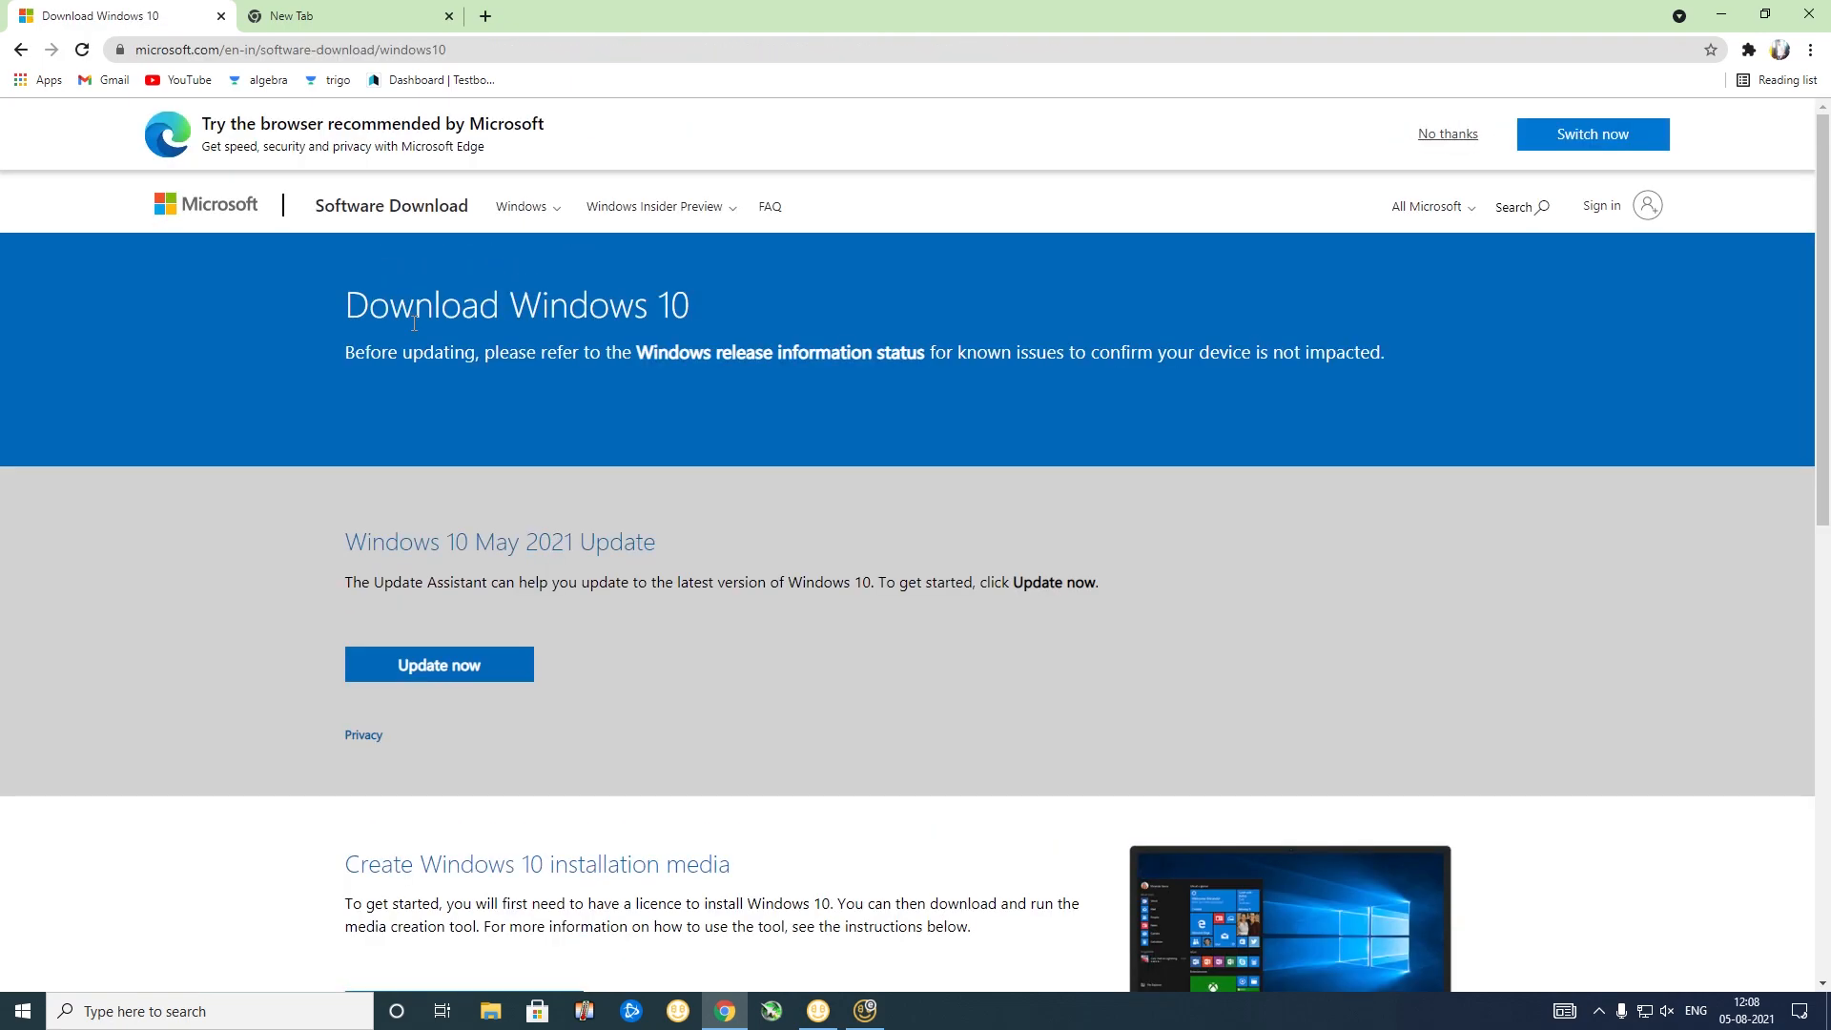
# Step: Download the Windows 10 media creation tool and save it to the Desktop as MediaCreationTool21H1
pyautogui.moveTo(1828, 368); pyautogui.dragTo(1828, 534)
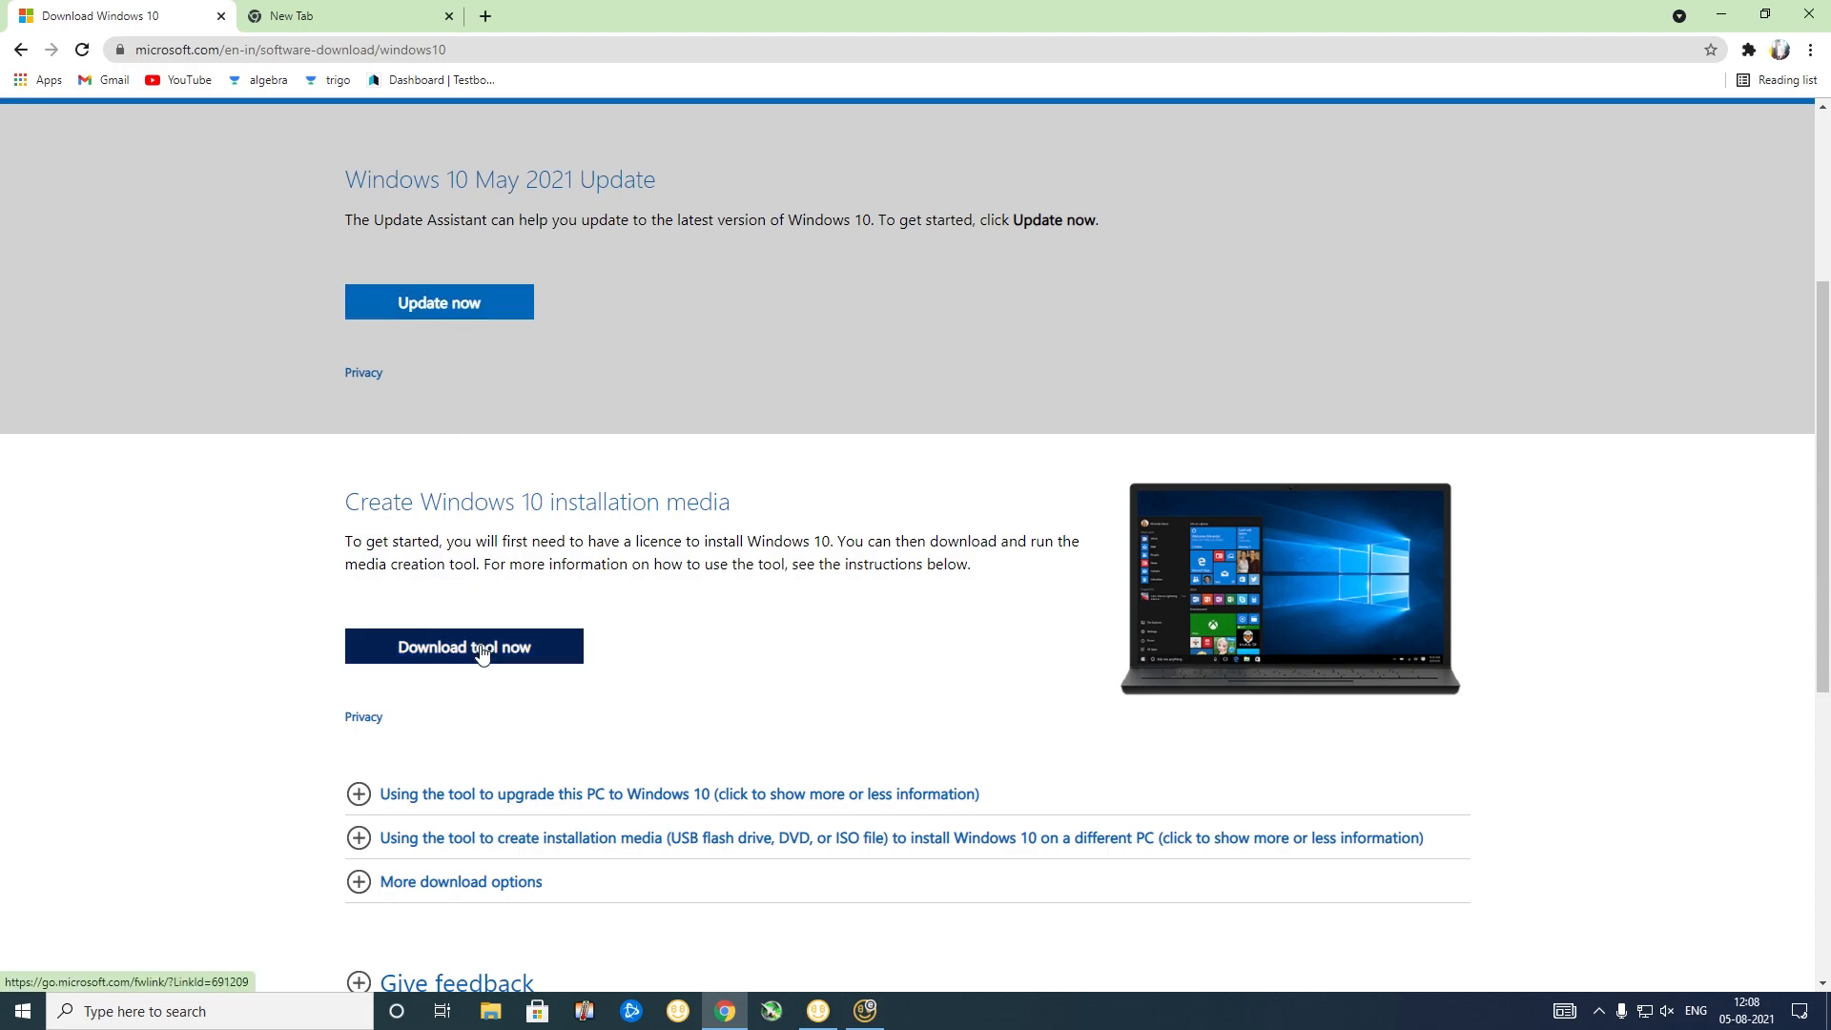
pyautogui.moveTo(1829, 410); pyautogui.dragTo(1829, 475)
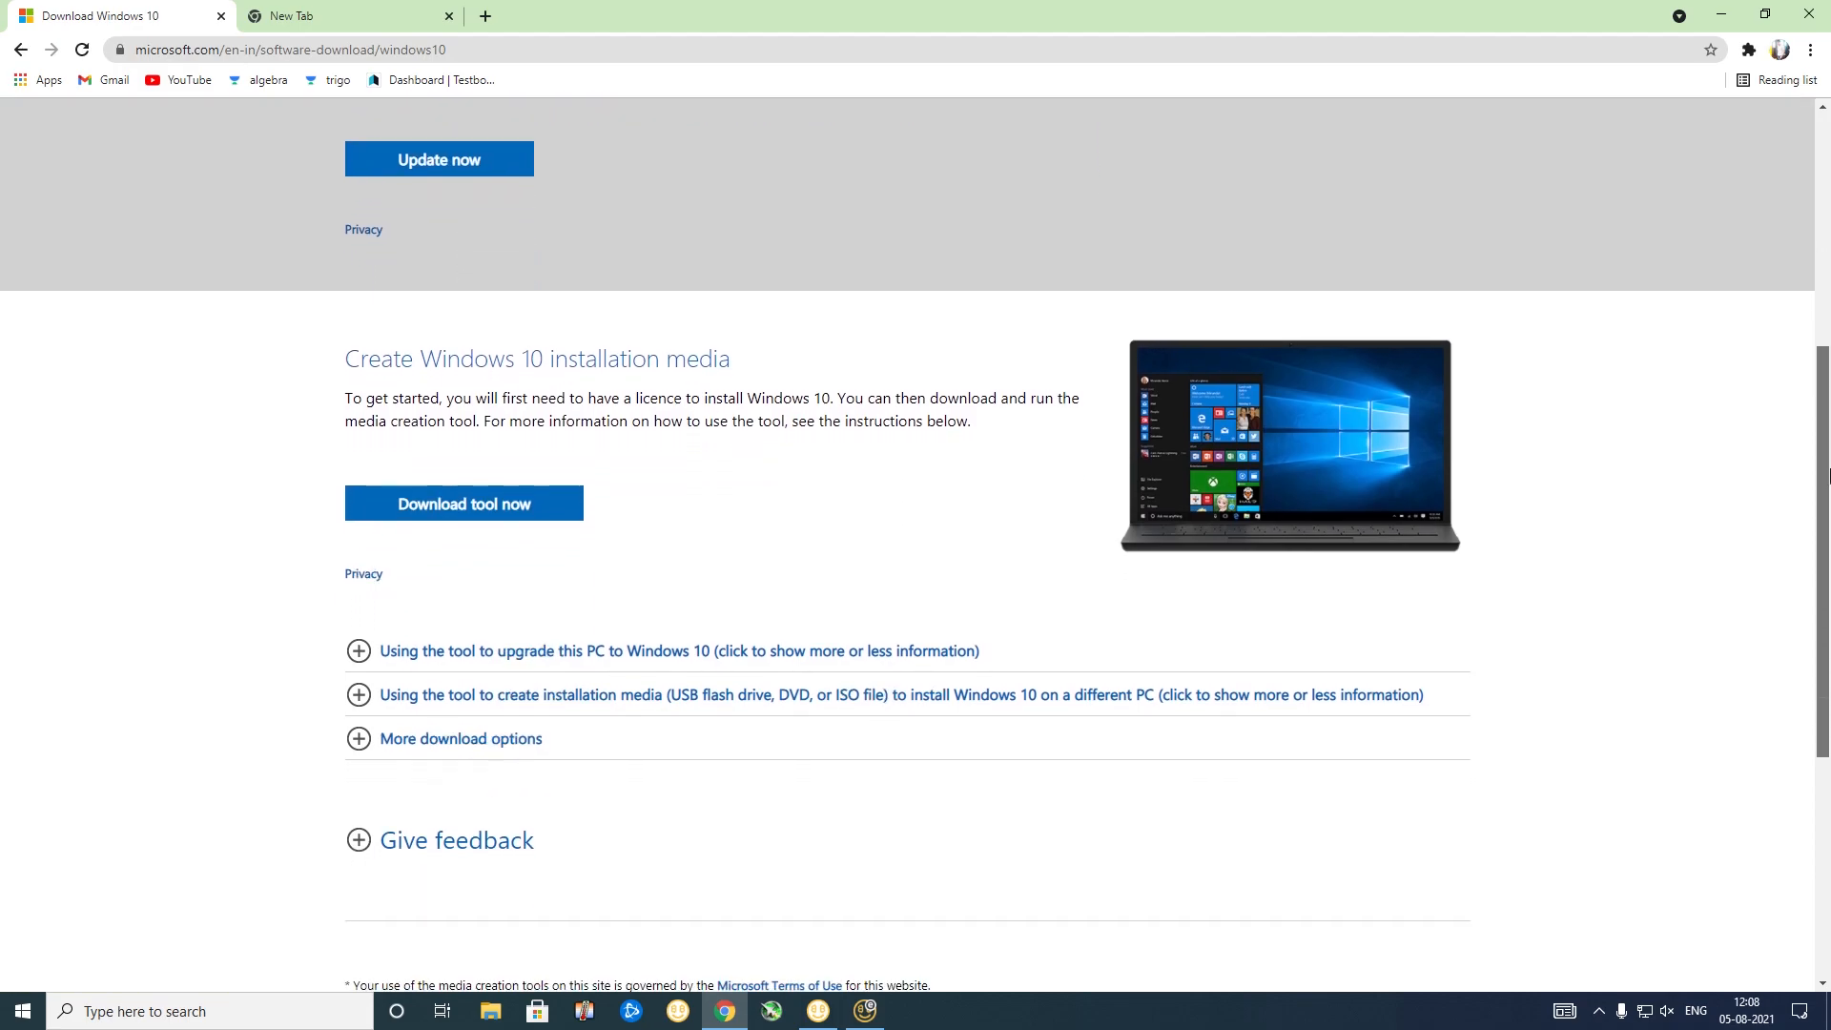
pyautogui.click(443, 521)
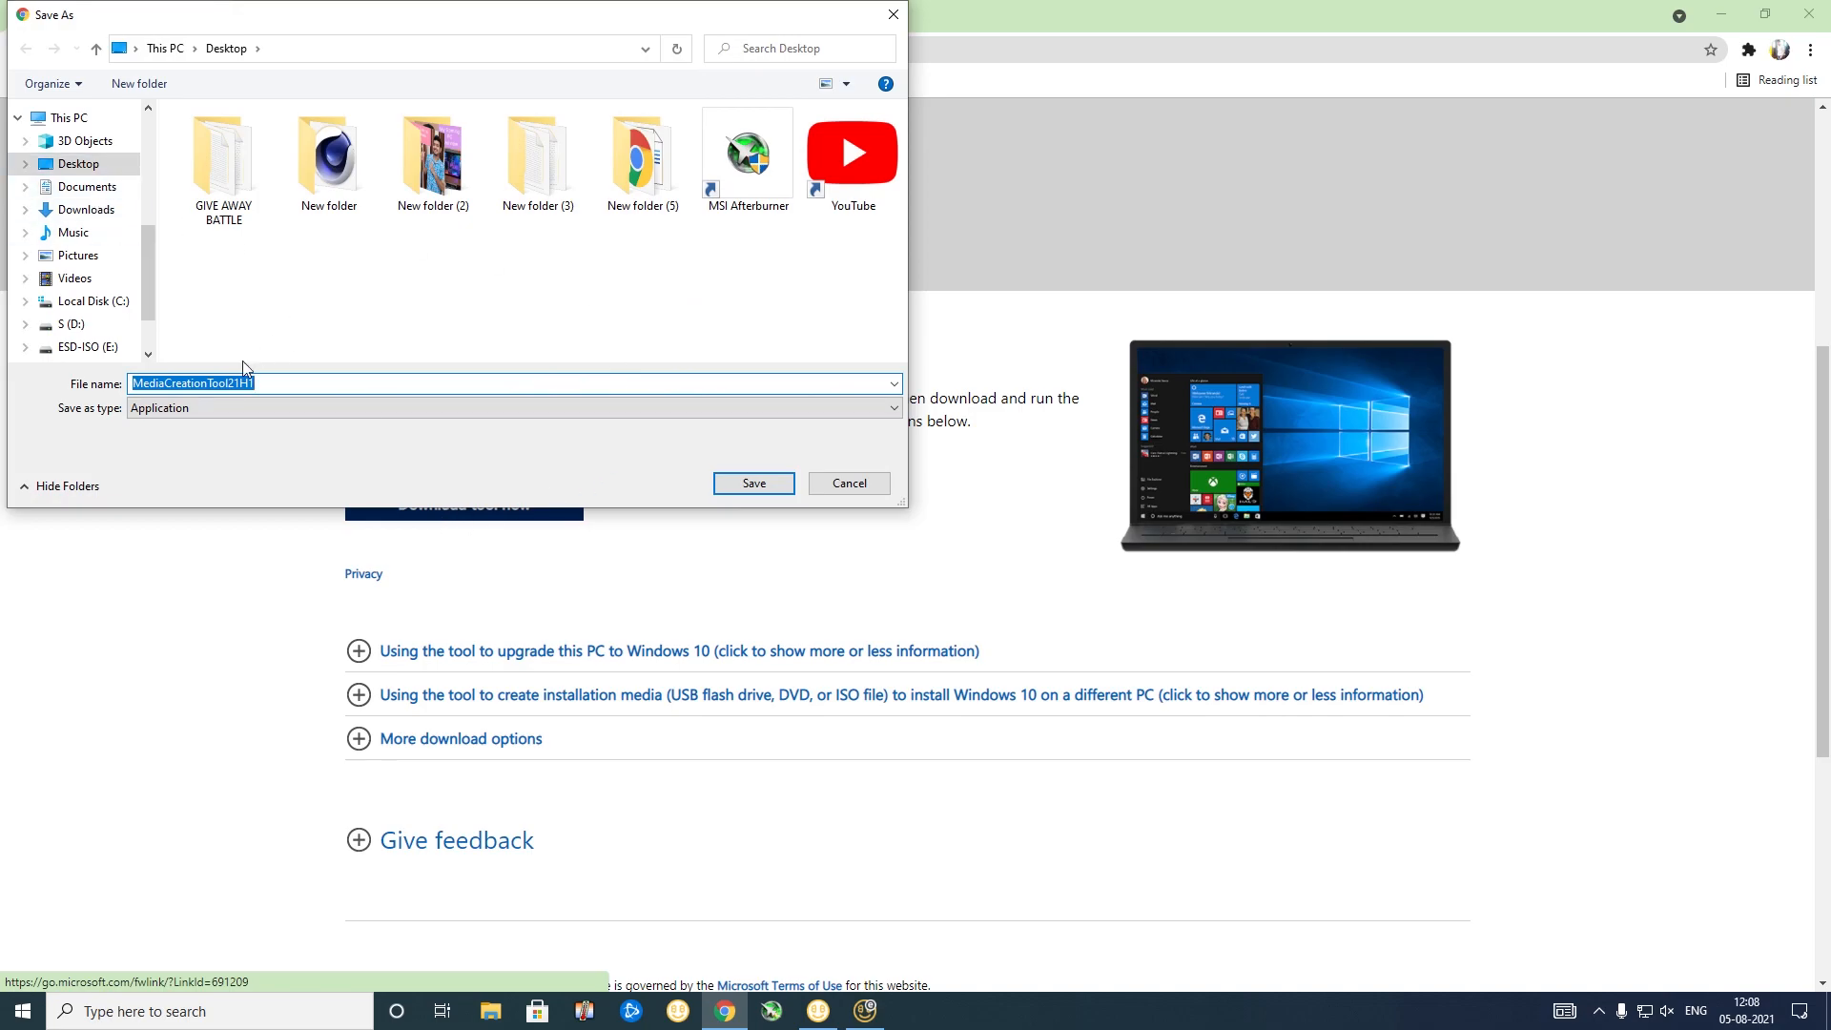
pyautogui.click(753, 484)
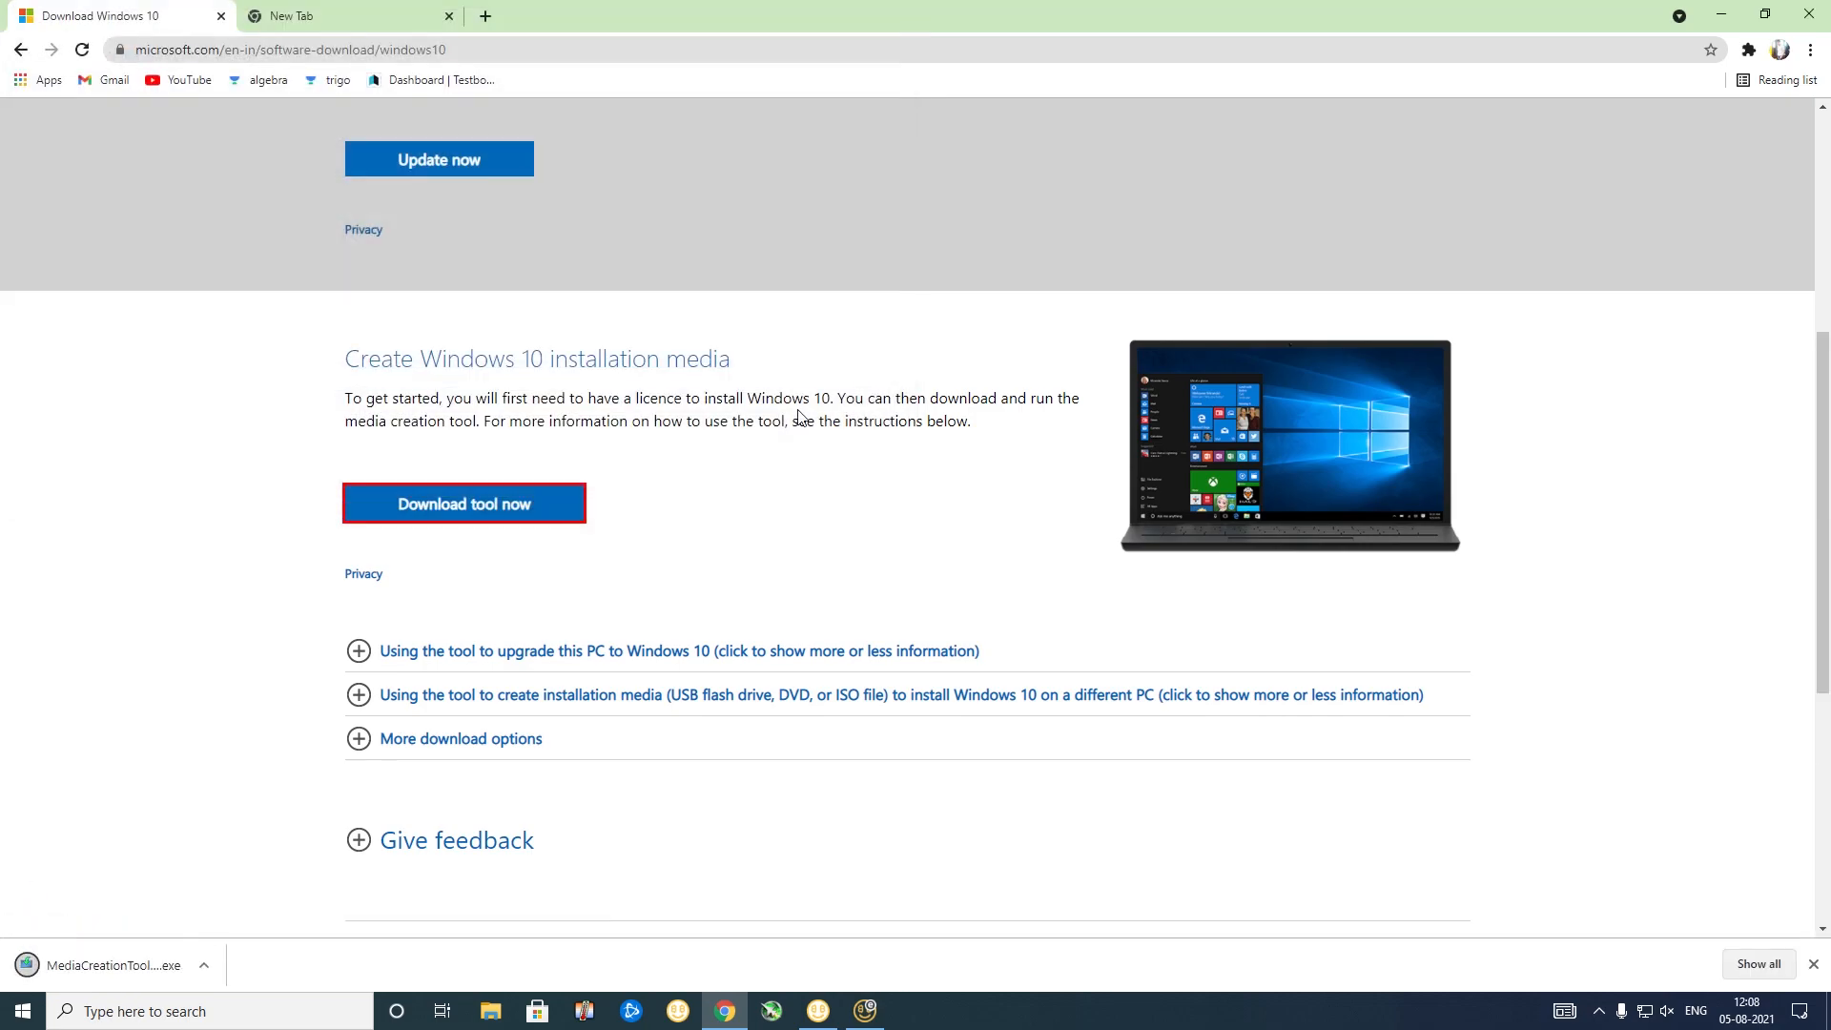
# Step: Run the downloaded media creation tool and accept the Microsoft software license terms
pyautogui.click(104, 967)
pyautogui.click(776, 637)
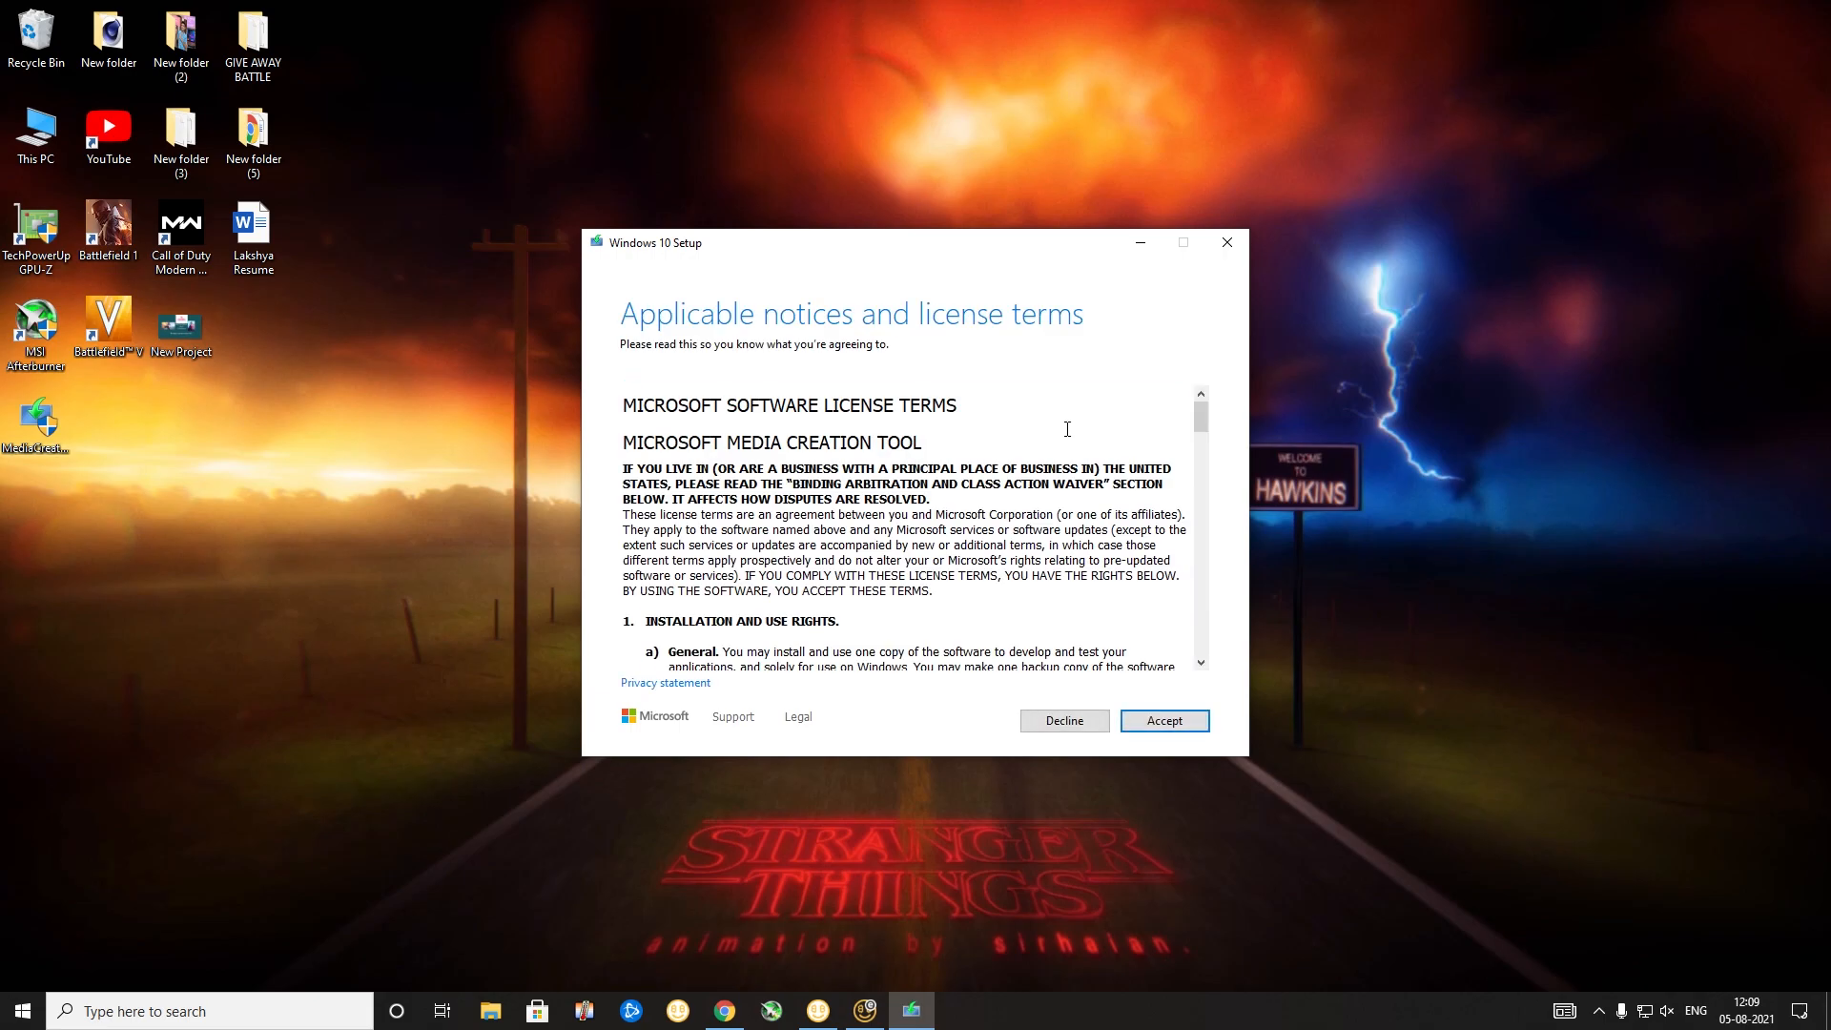
pyautogui.moveTo(1205, 416); pyautogui.dragTo(1209, 758)
pyautogui.click(1165, 721)
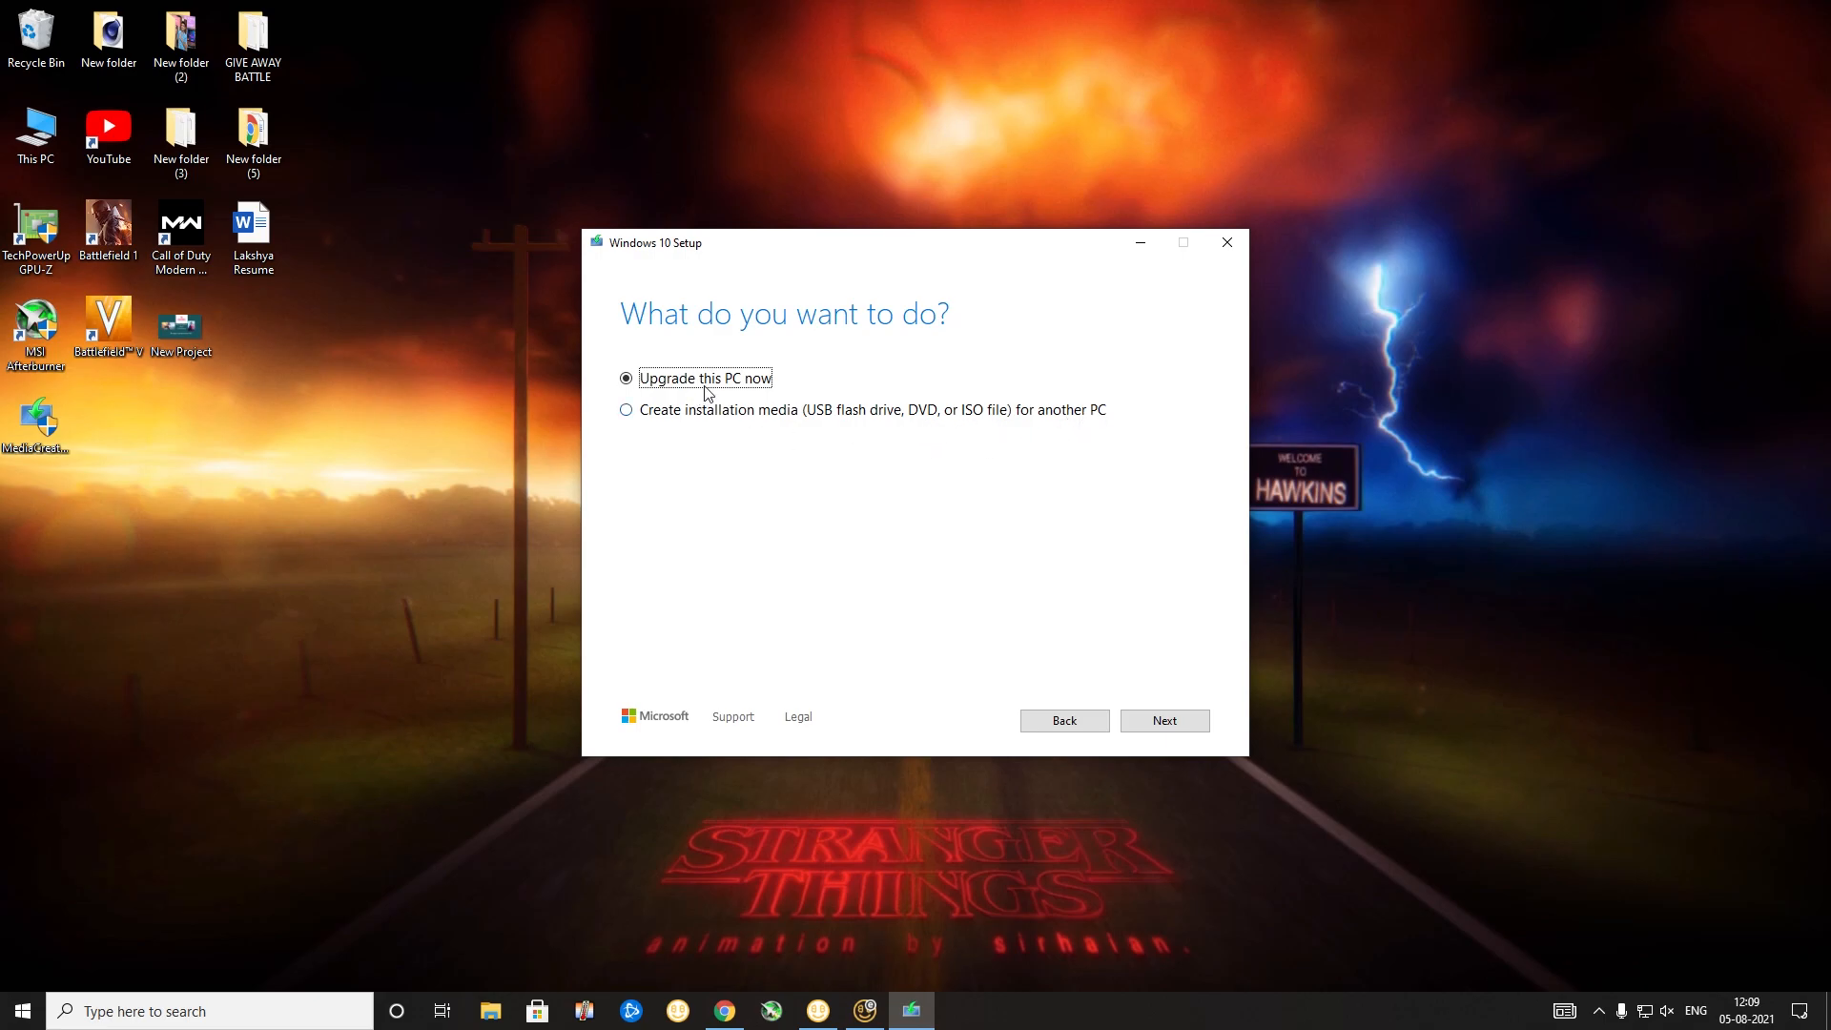
# Step: Choose to create installation media (USB flash drive, DVD, or ISO file) for another PC and continue
pyautogui.click(625, 411)
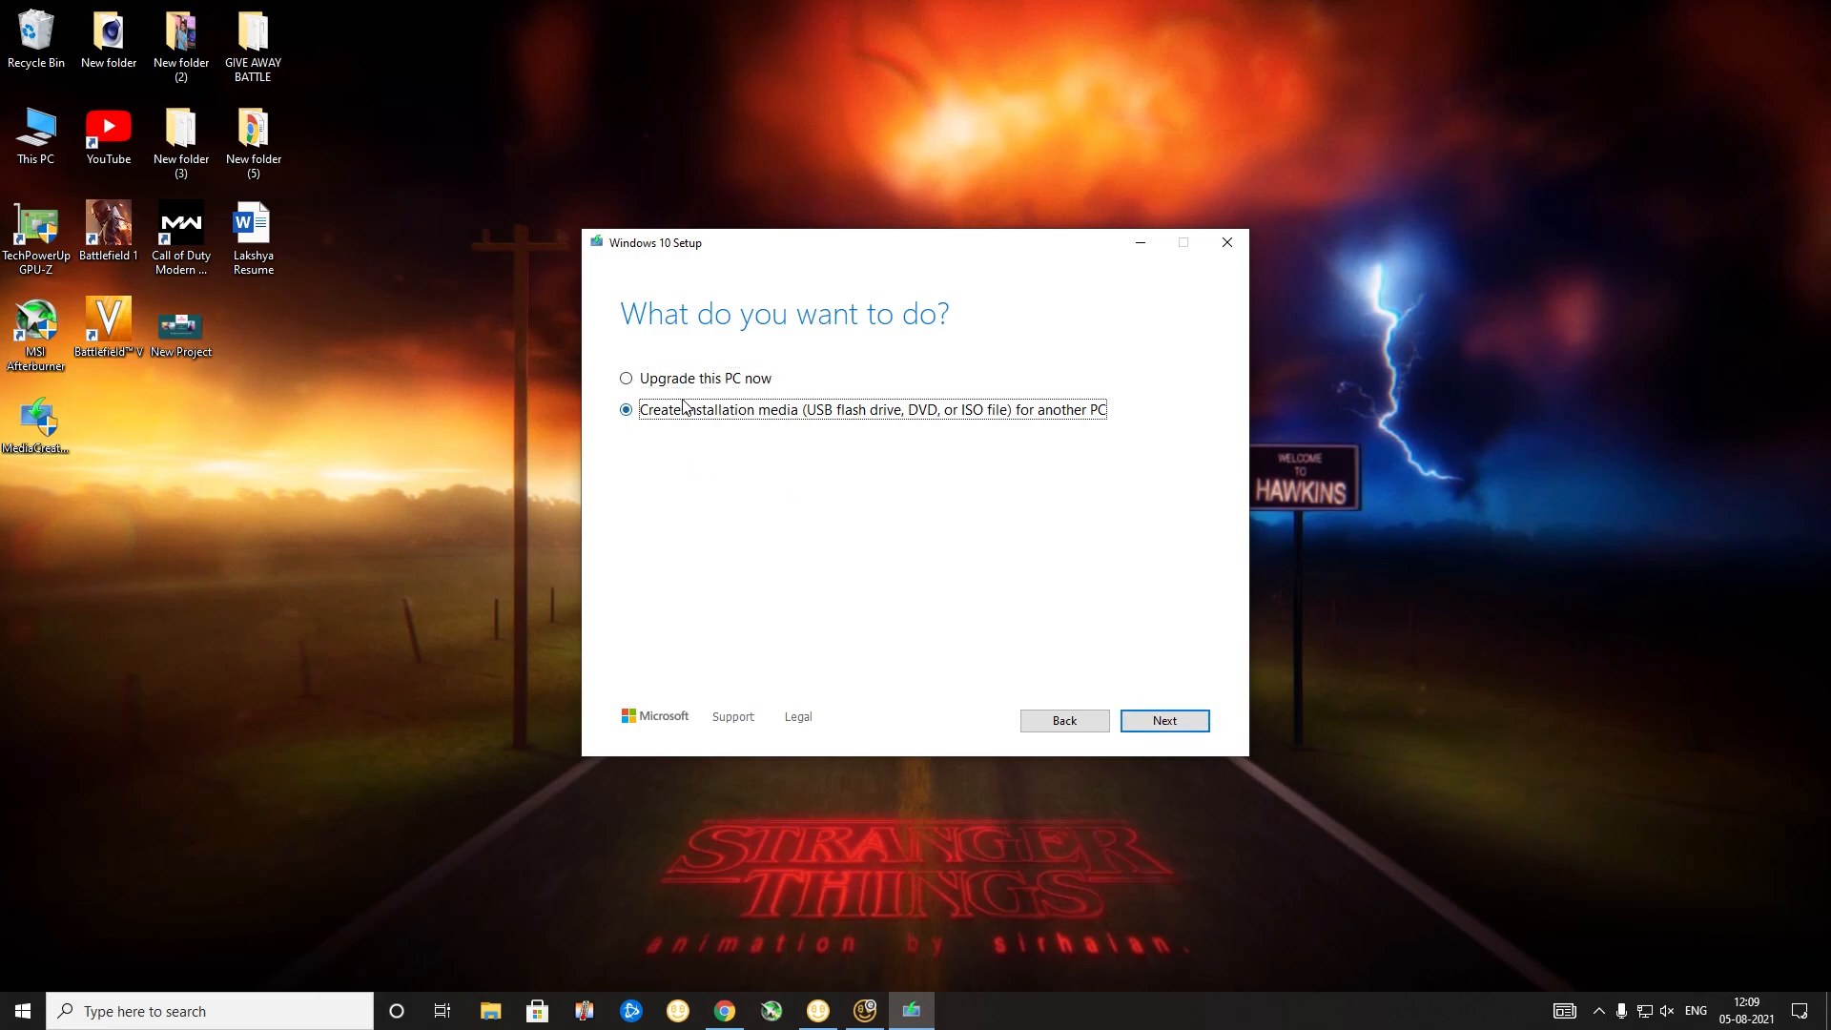
pyautogui.click(1163, 720)
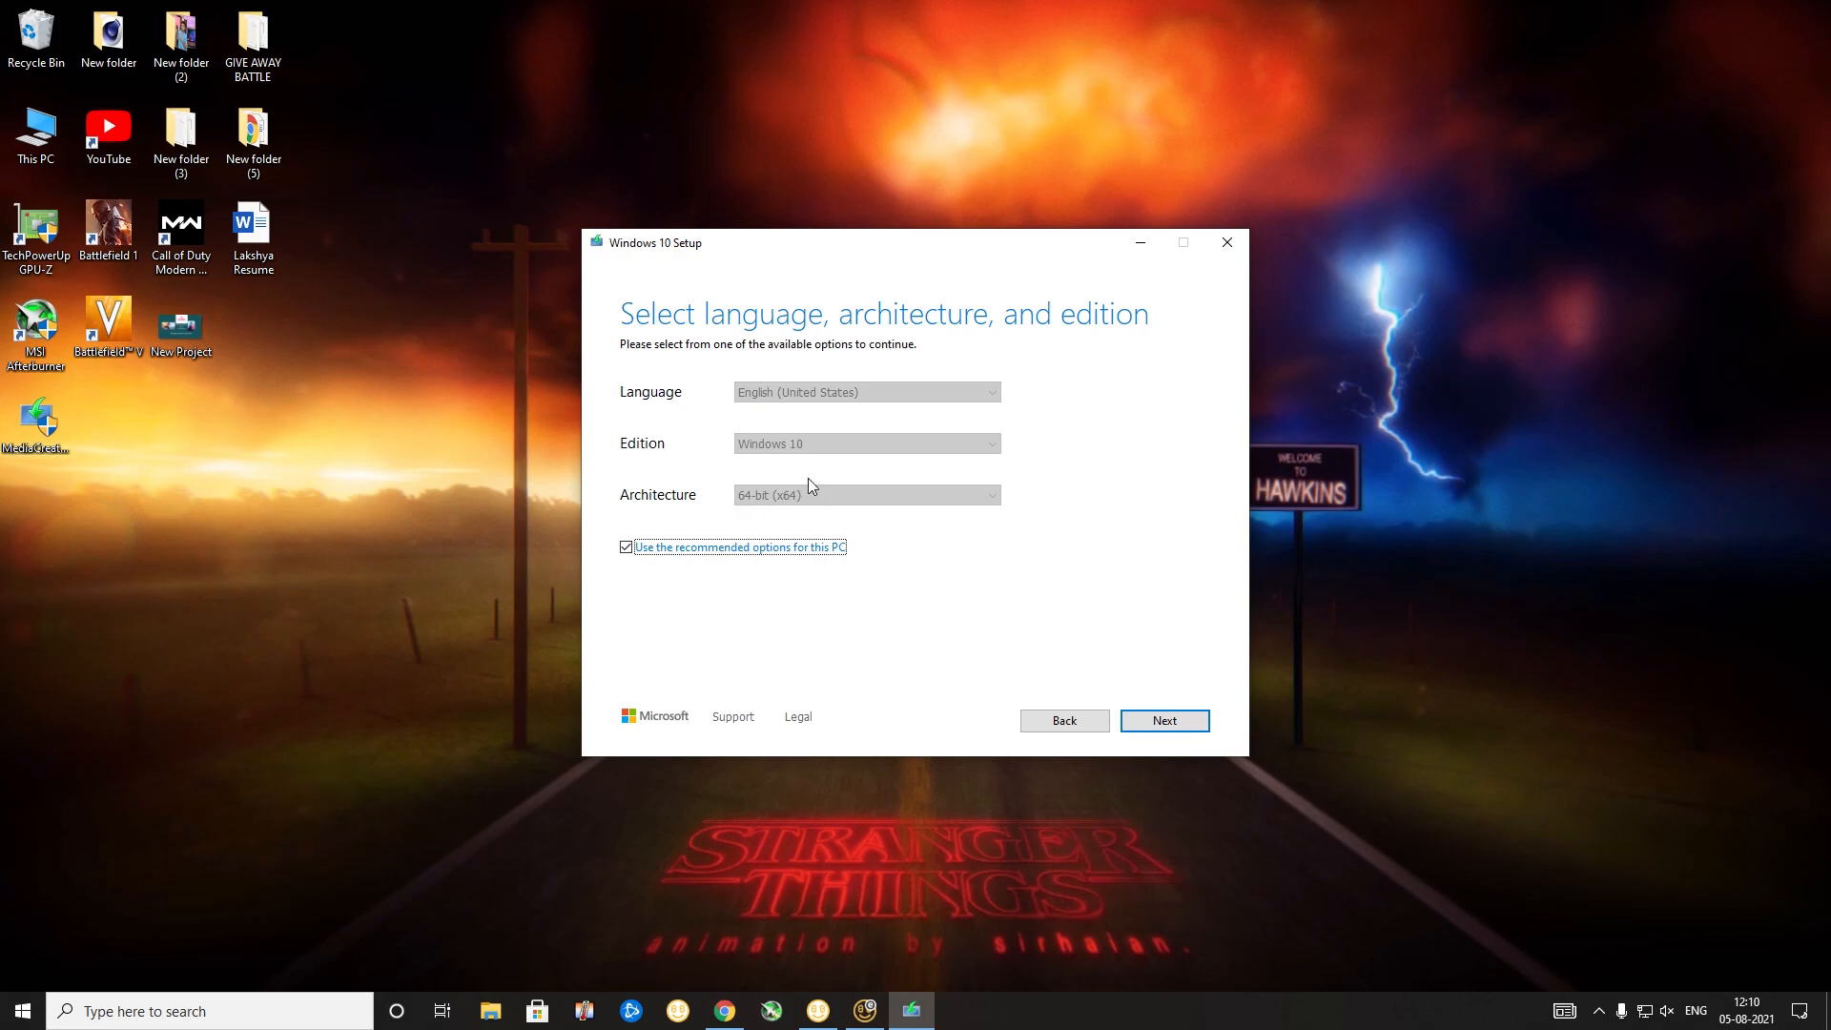
pyautogui.click(627, 550)
pyautogui.click(872, 498)
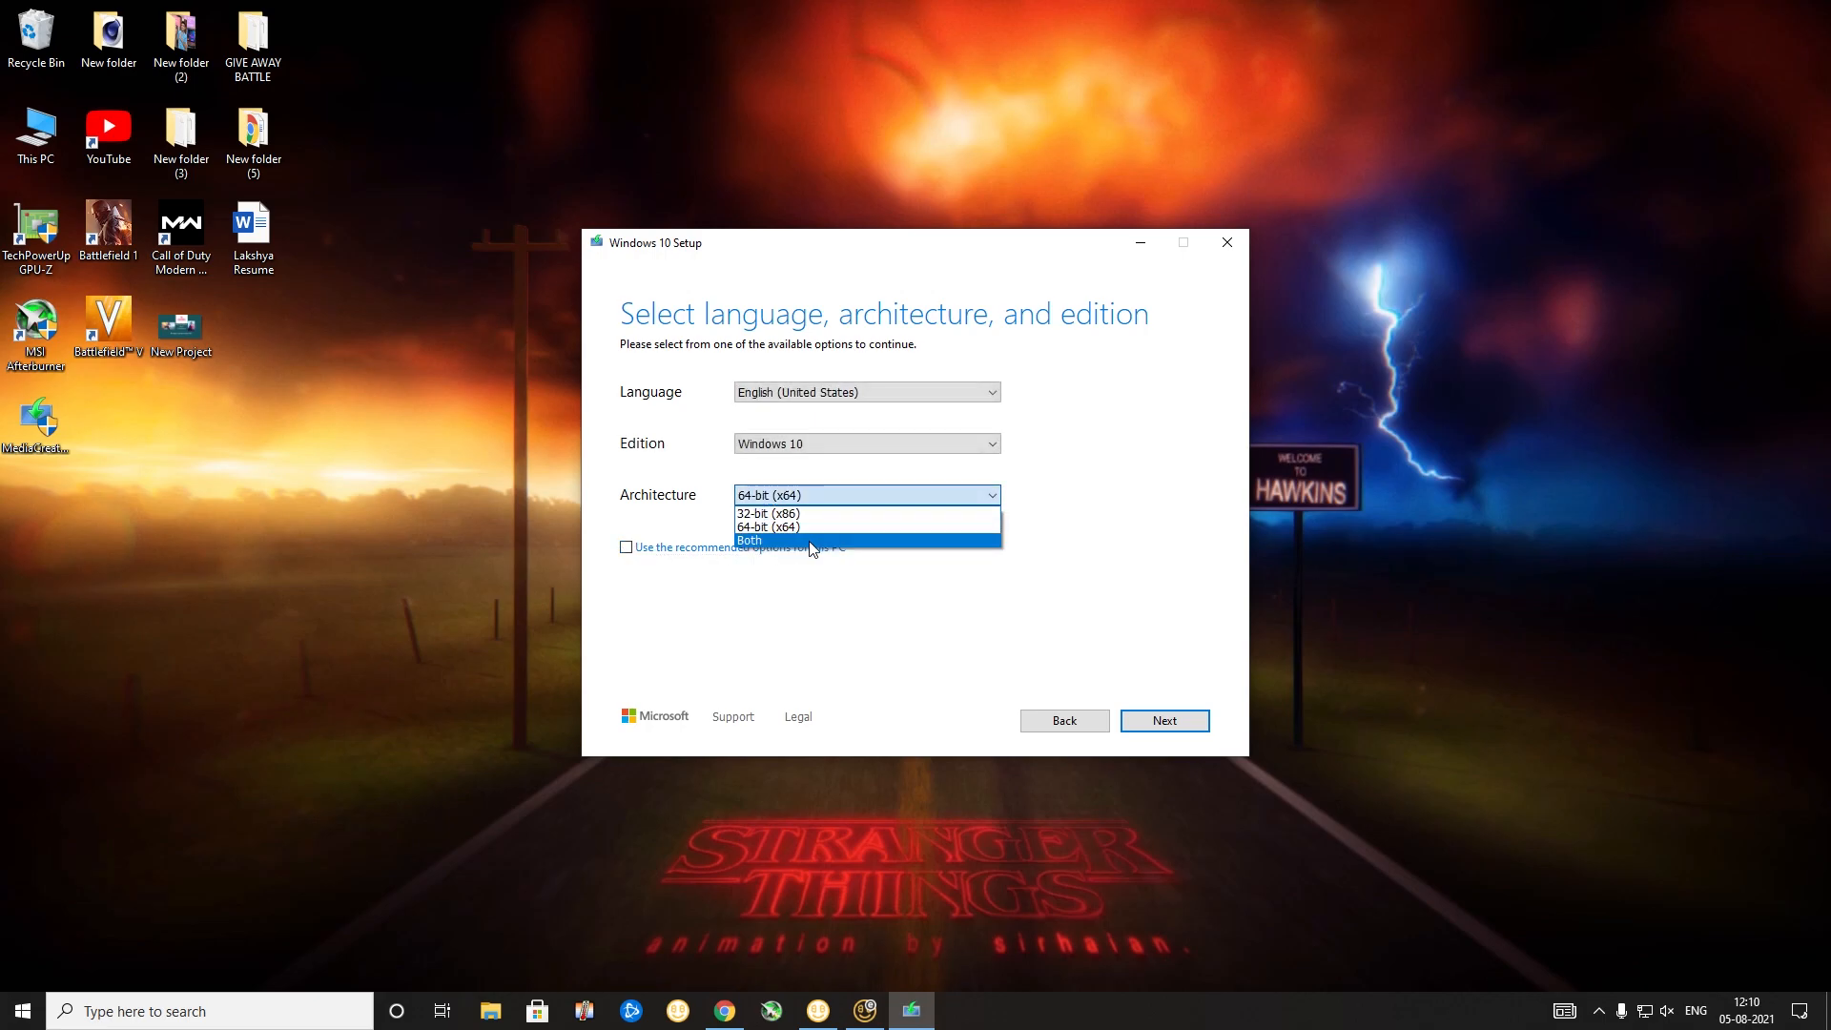
pyautogui.click(812, 450)
pyautogui.click(812, 450)
pyautogui.click(812, 451)
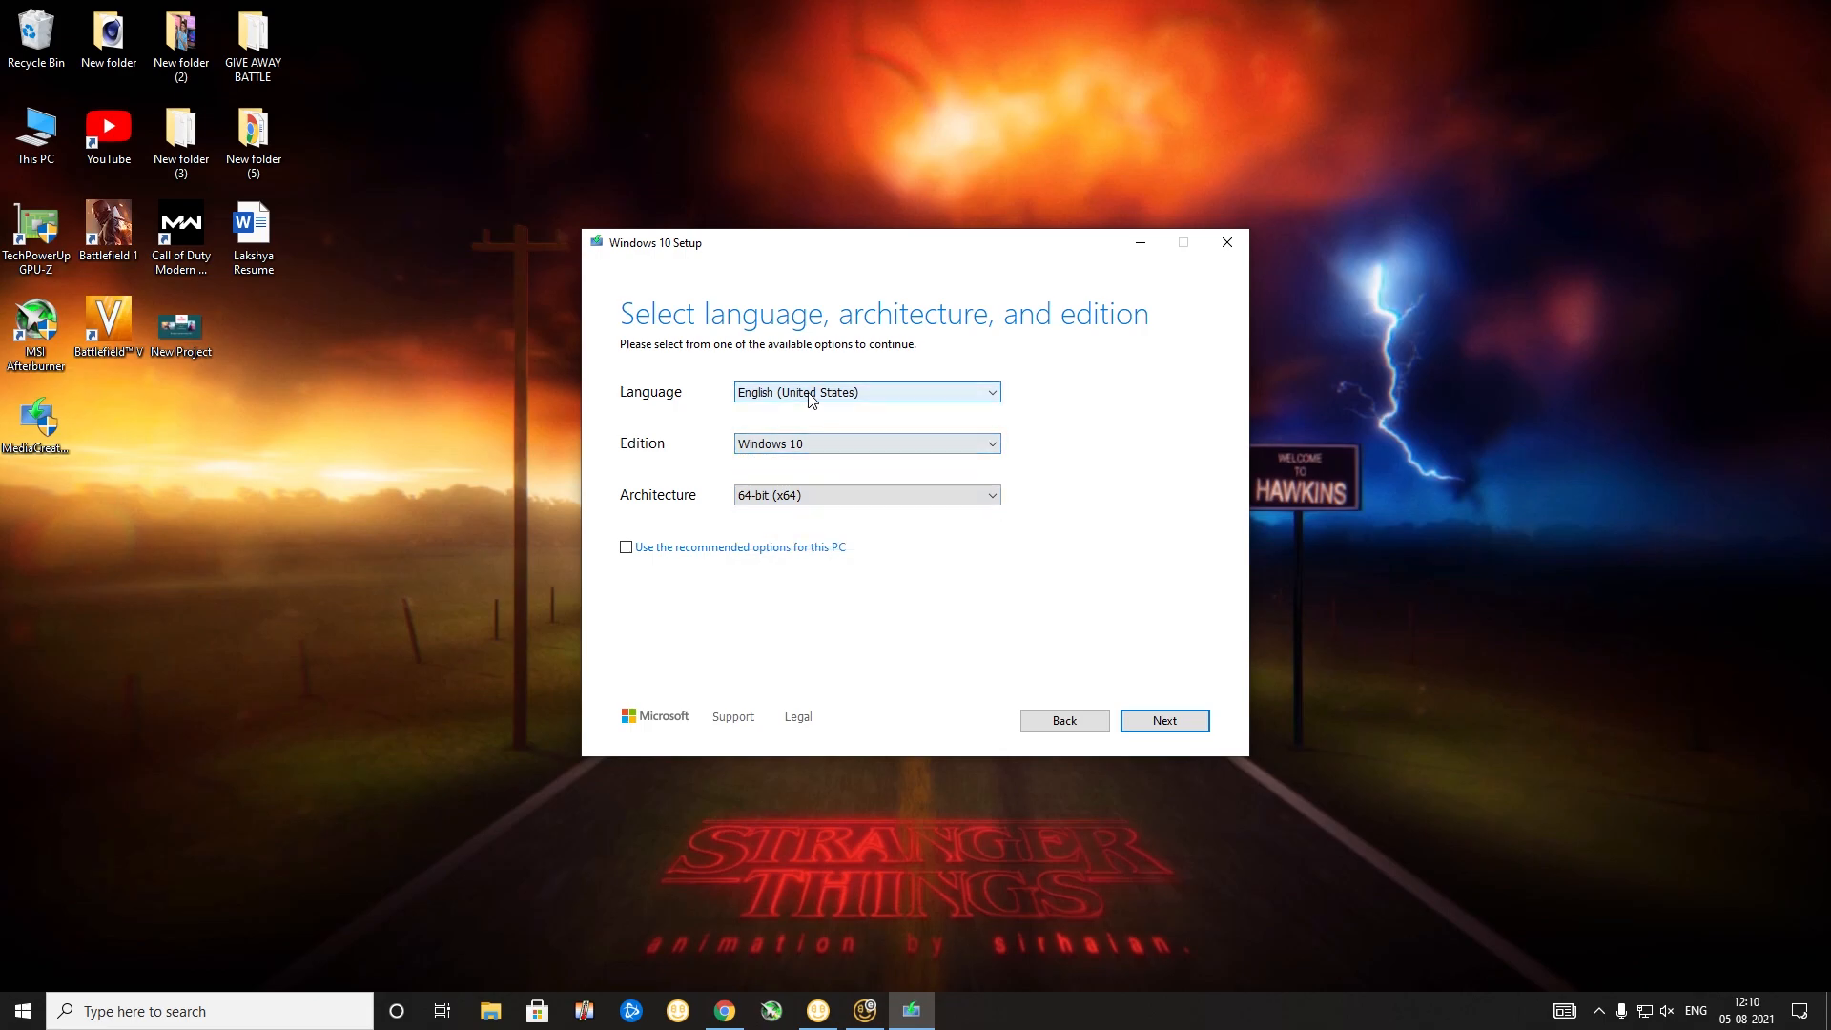
pyautogui.click(626, 547)
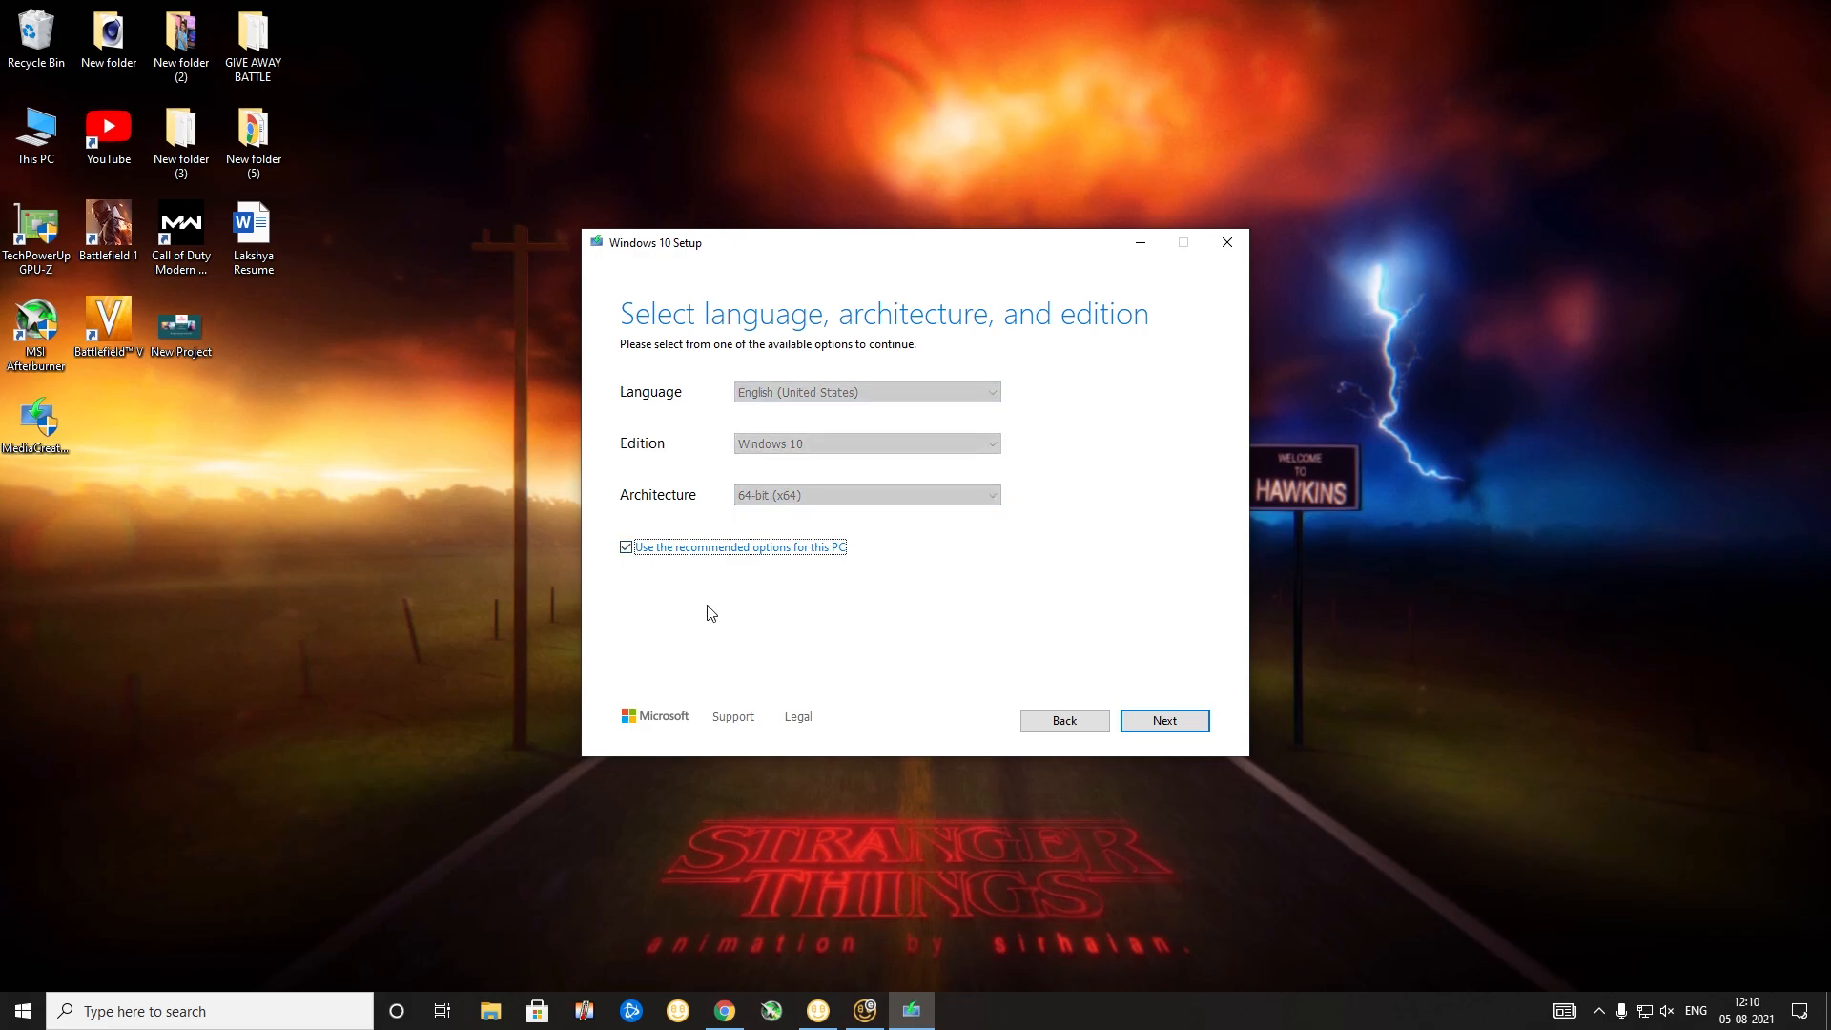
# Step: Continue with the recommended language, edition and architecture, and choose ISO file as the media to use
pyautogui.click(1198, 720)
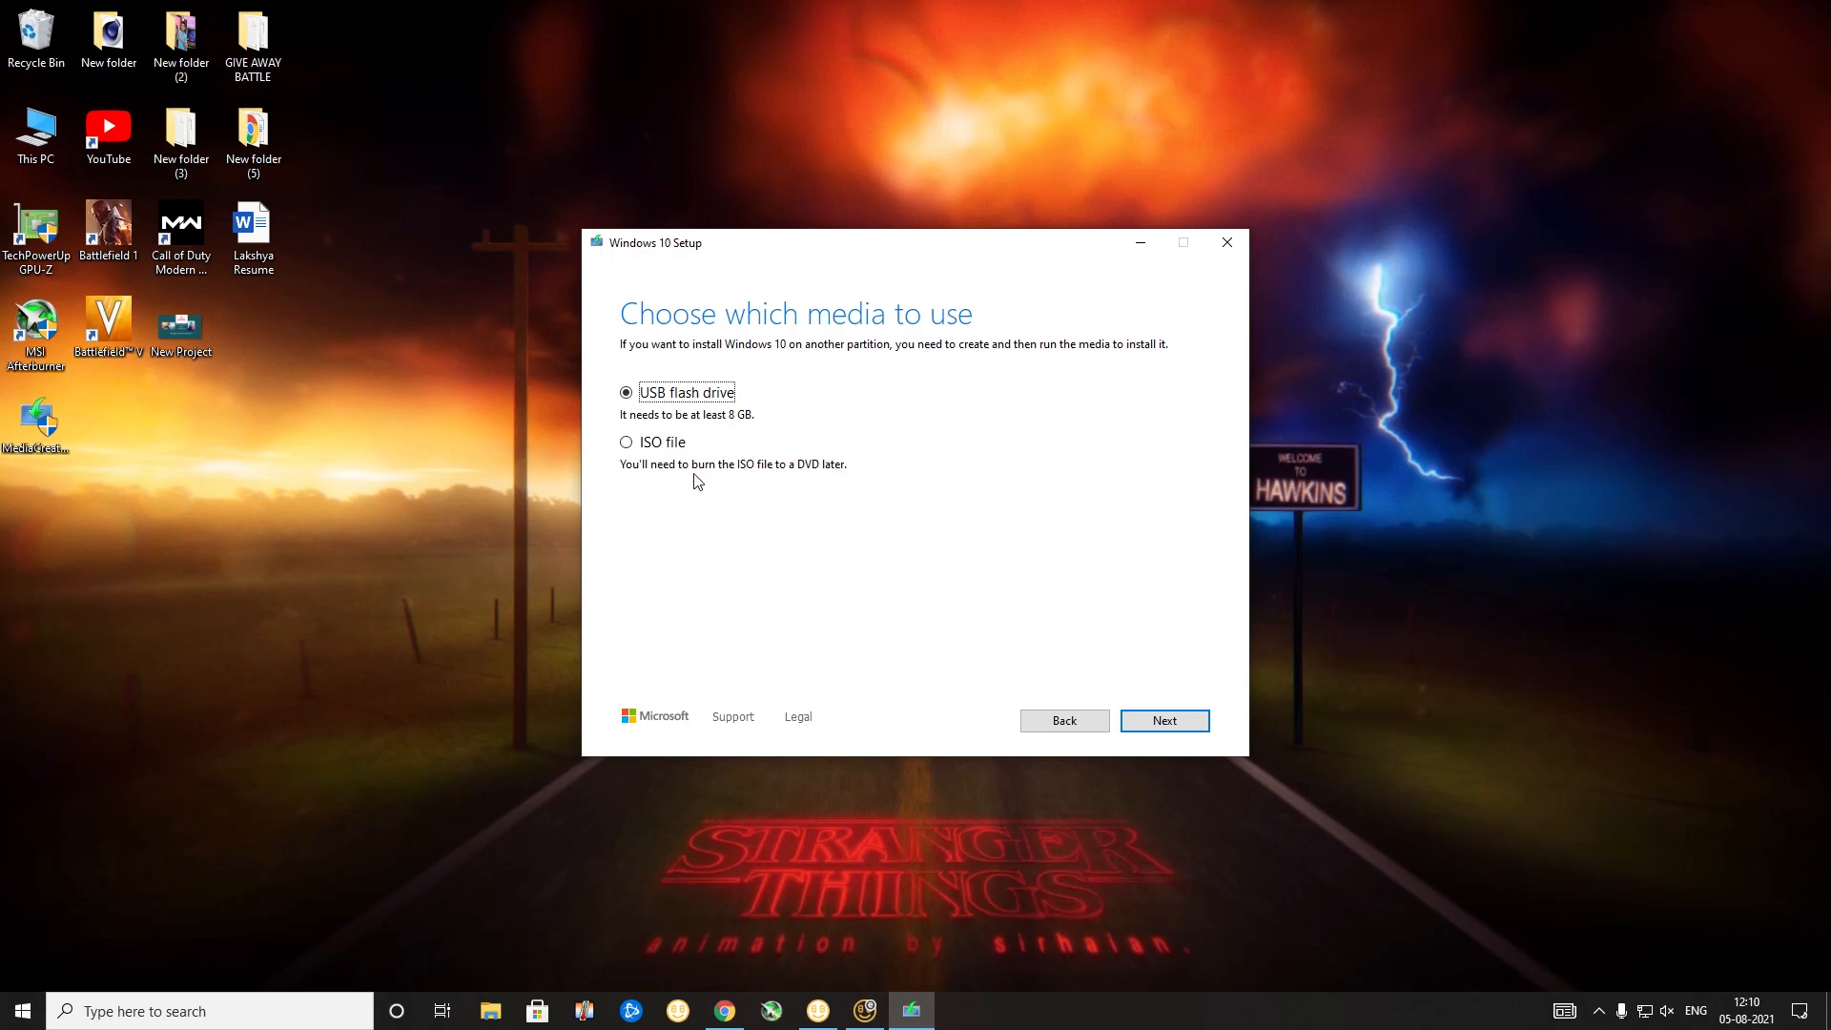
pyautogui.click(627, 443)
pyautogui.click(1154, 718)
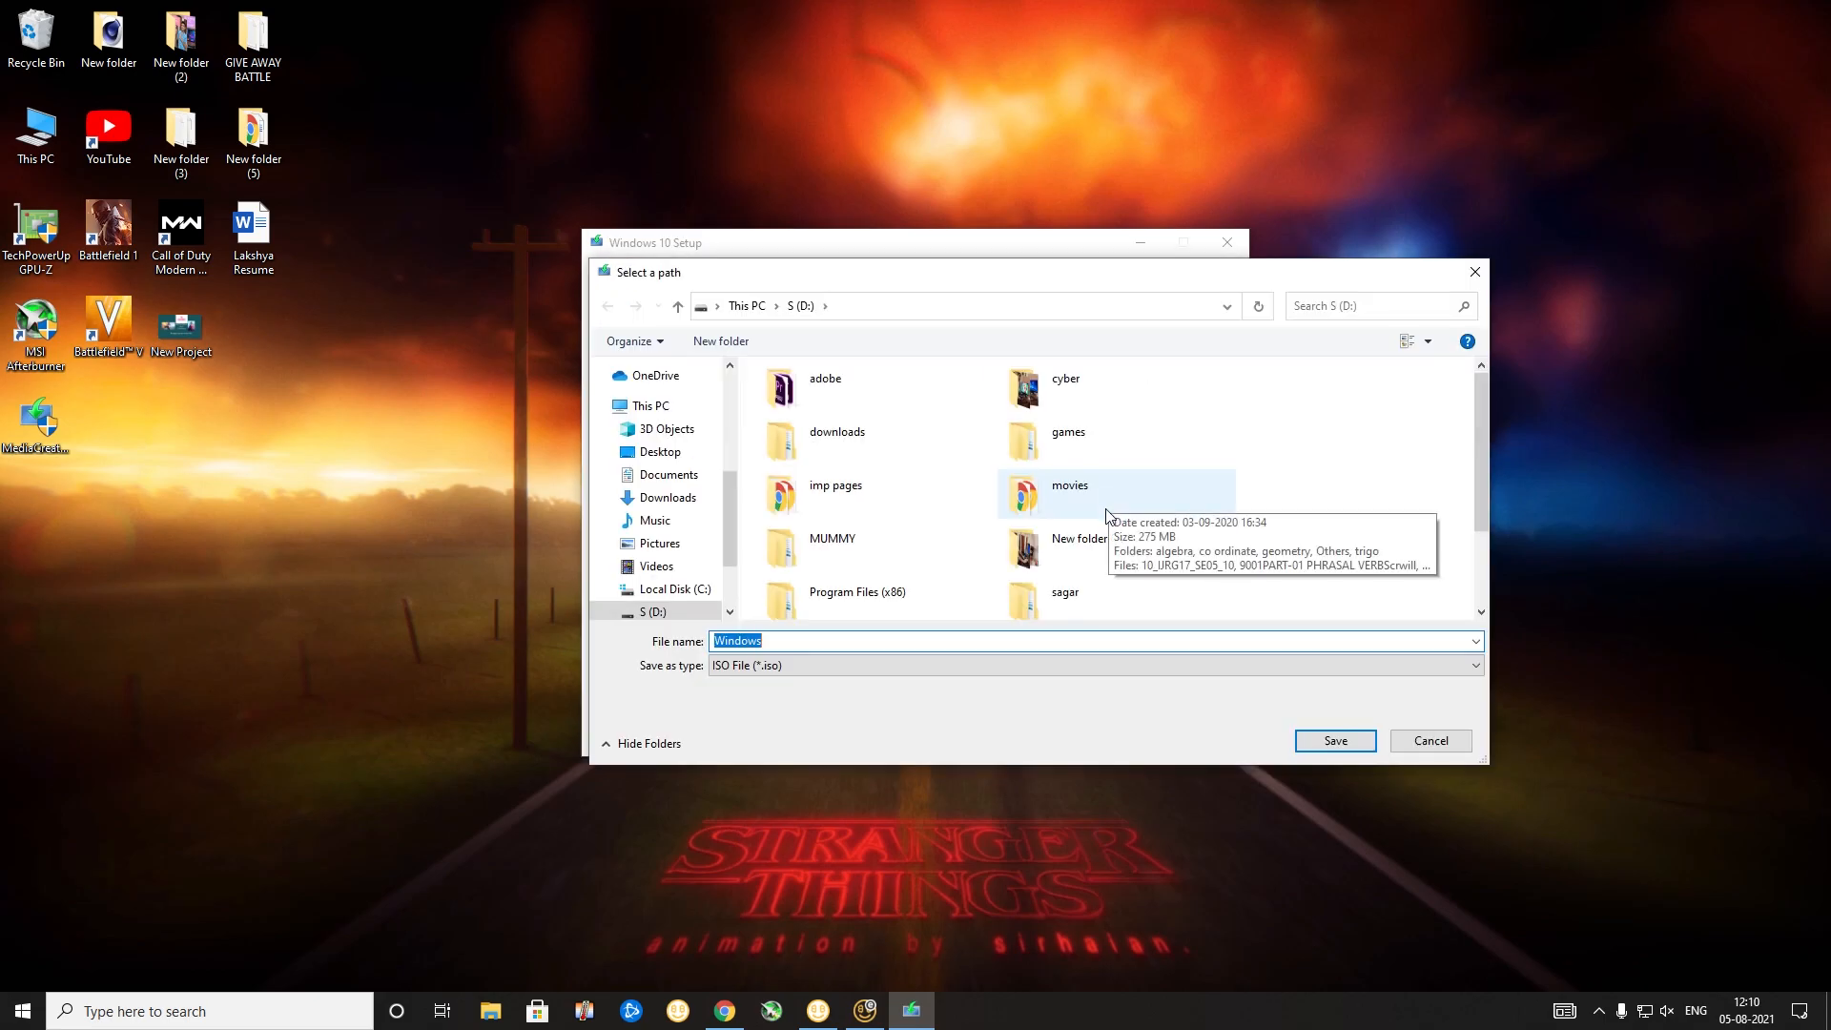
# Step: Save the ISO file as Windows in the Downloads folder
pyautogui.moveTo(1483, 449); pyautogui.dragTo(1486, 542)
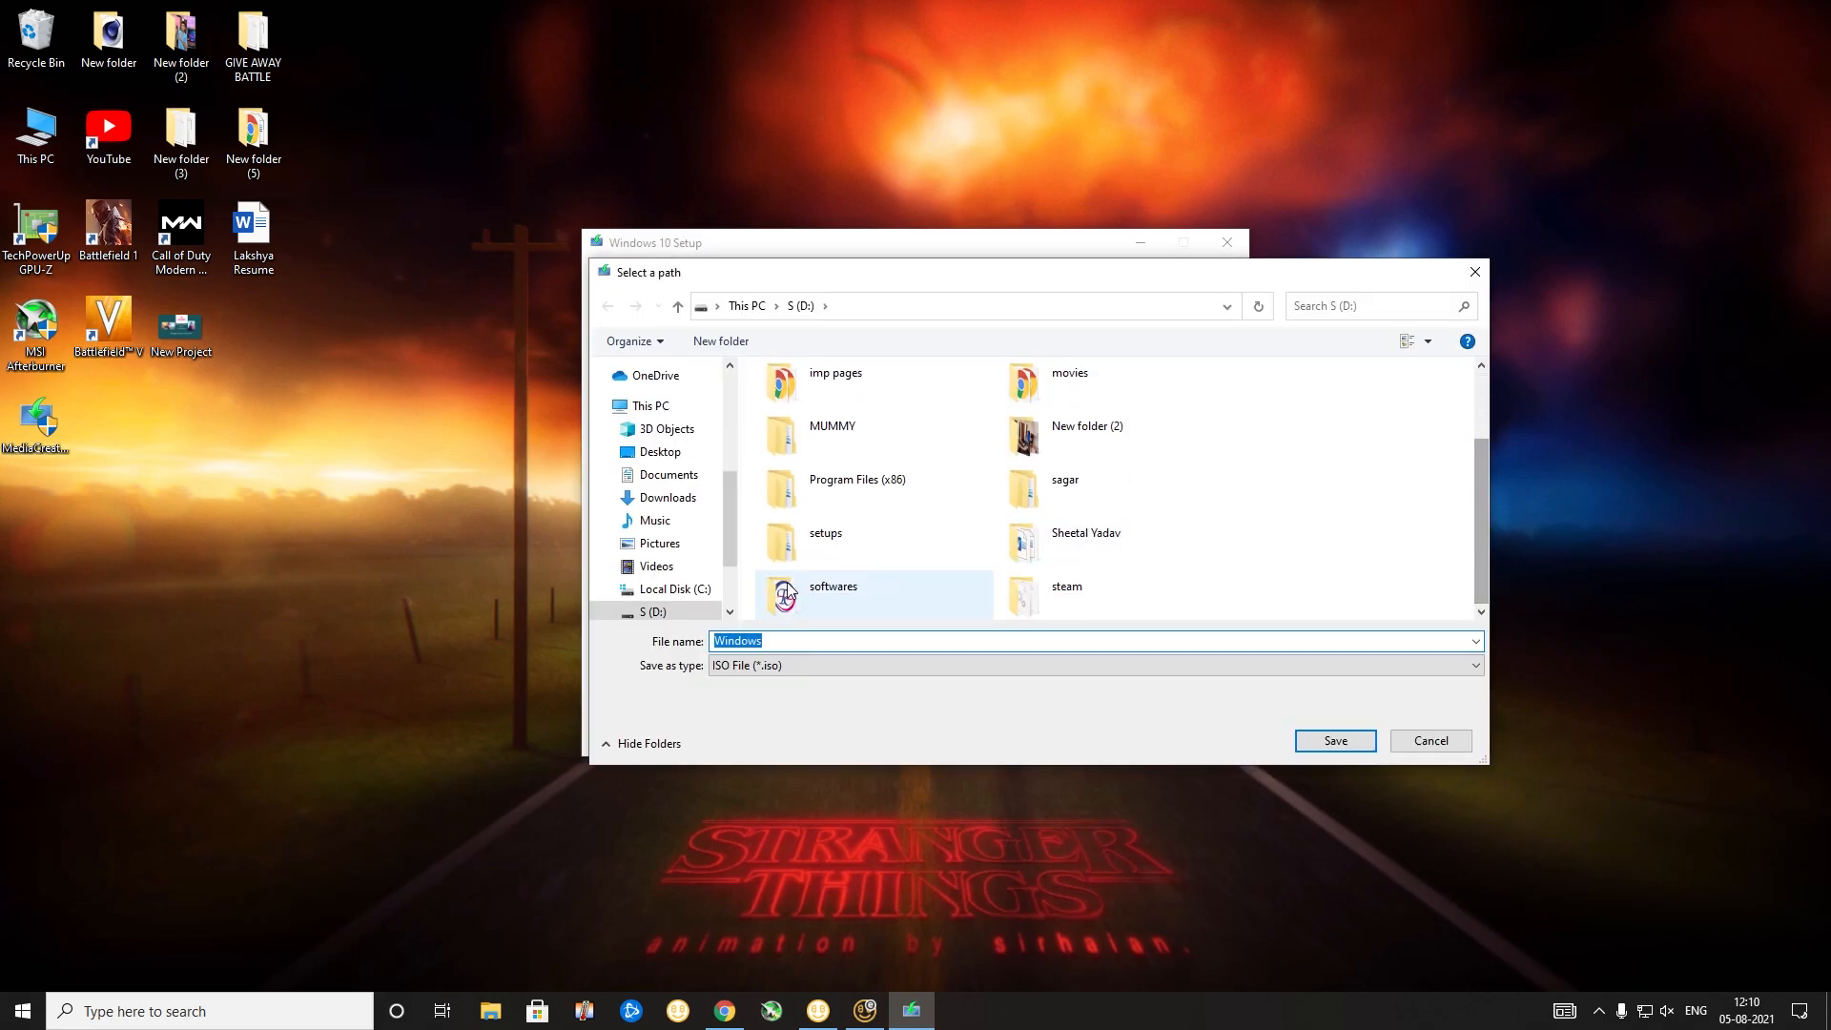
pyautogui.click(653, 611)
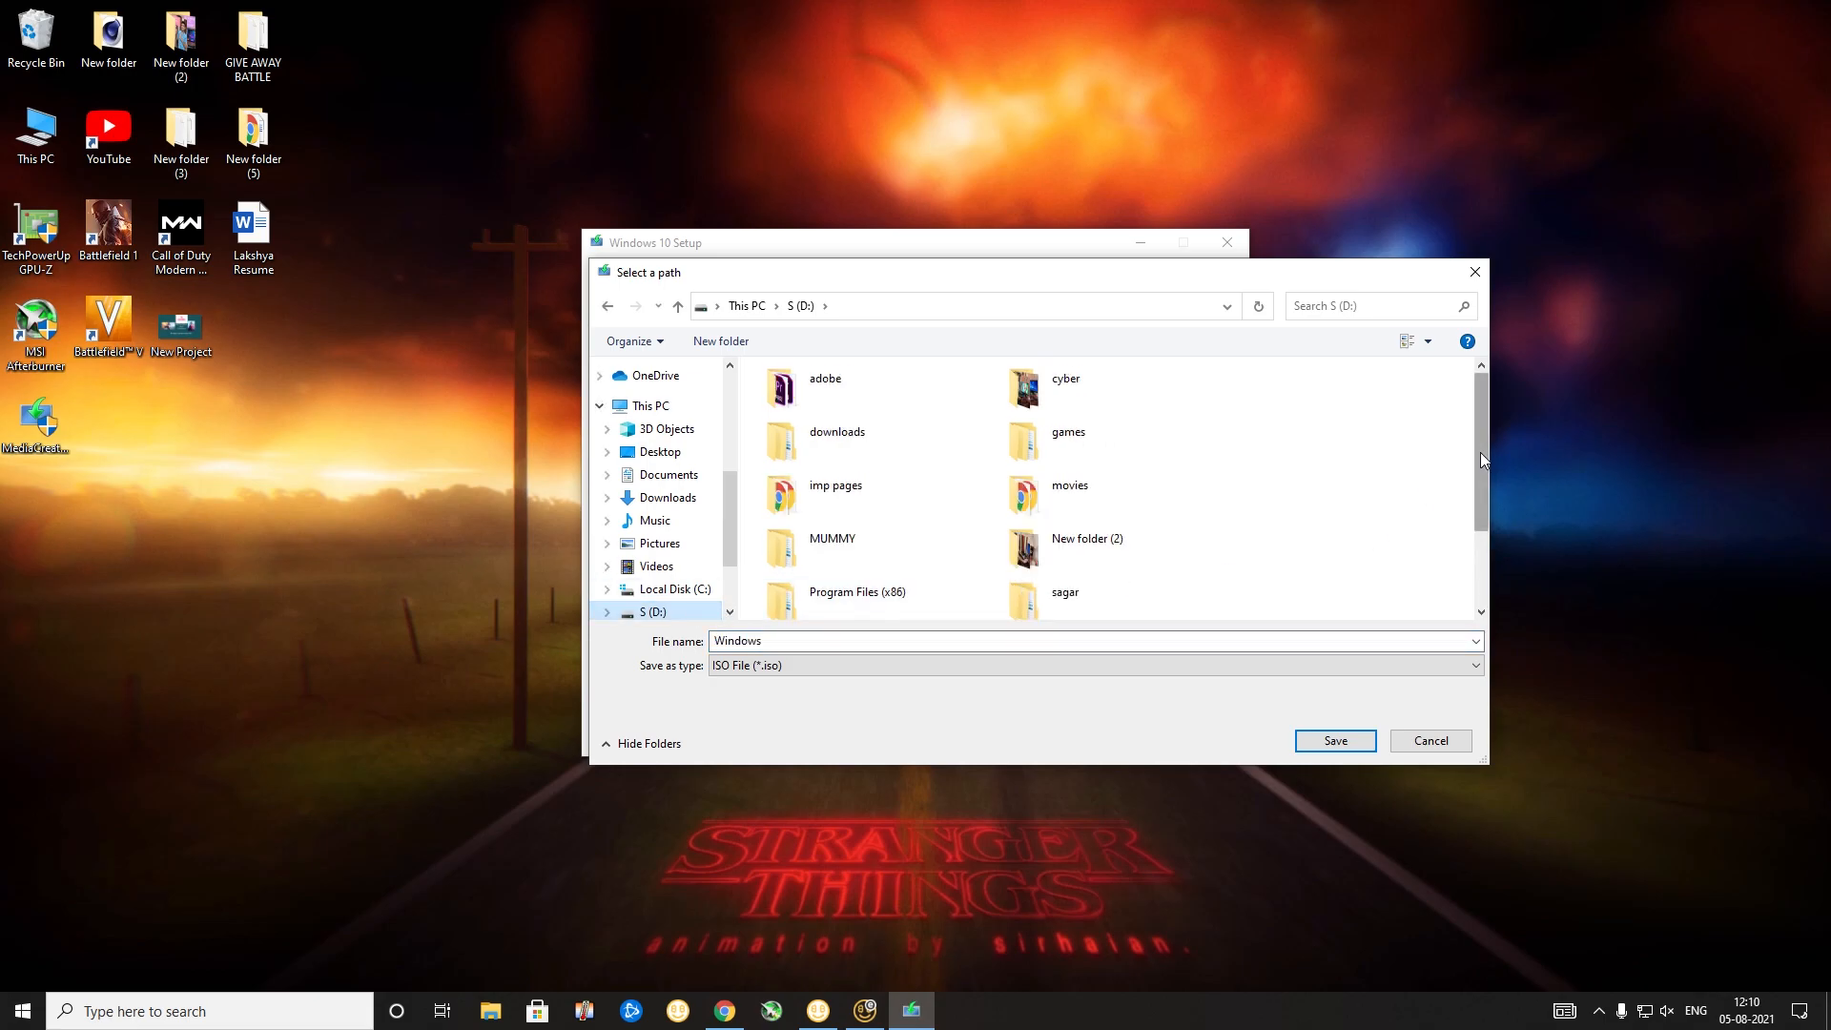
pyautogui.moveTo(1483, 461); pyautogui.dragTo(1486, 544)
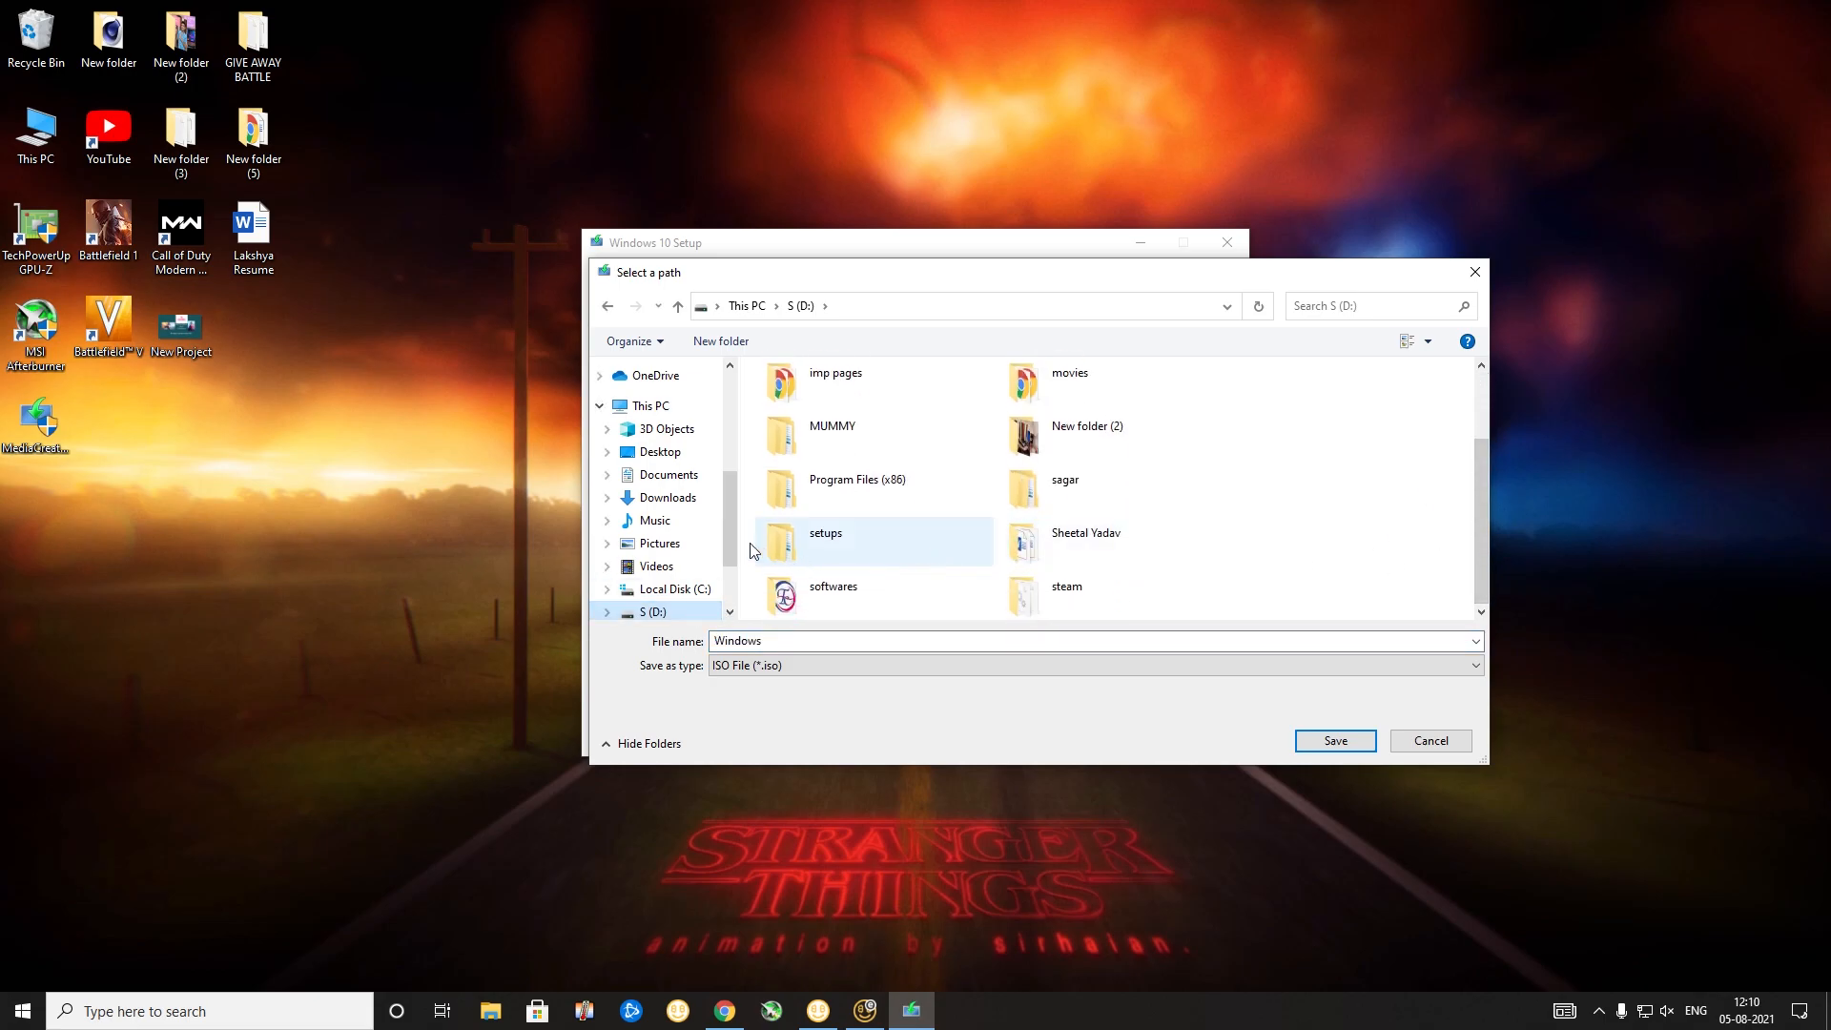
pyautogui.click(694, 499)
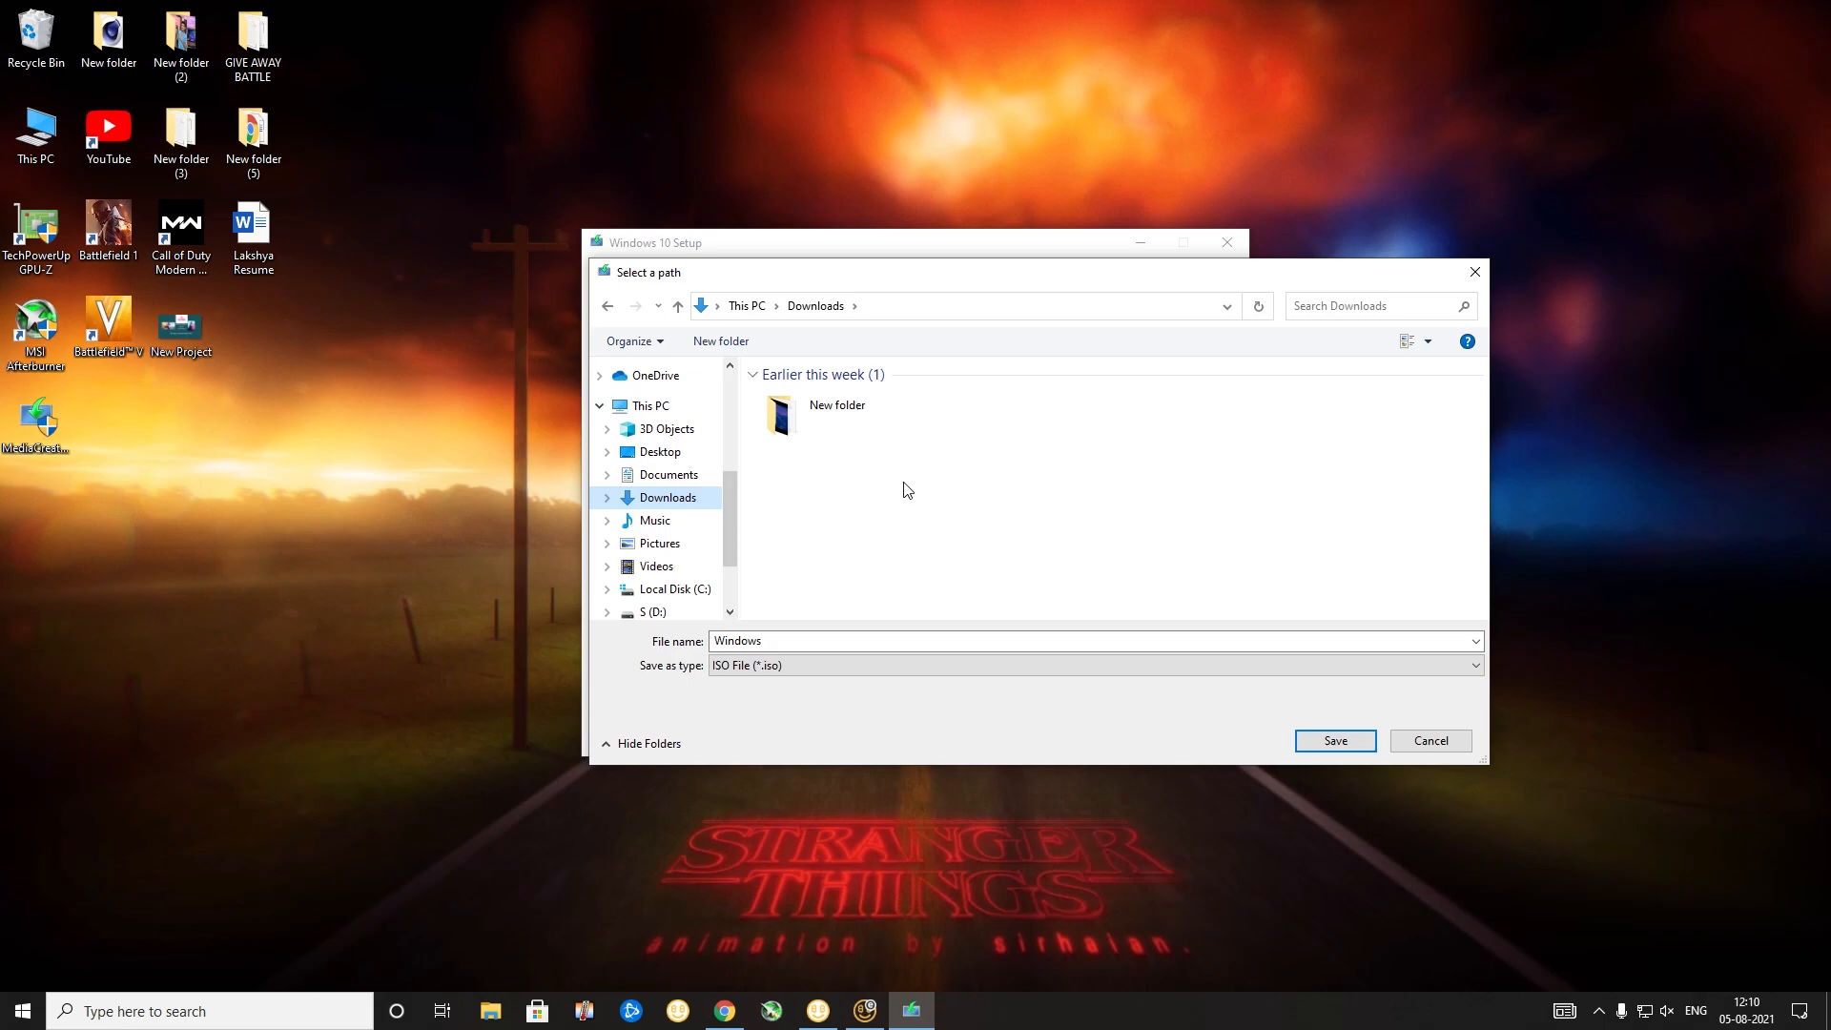
pyautogui.click(1330, 740)
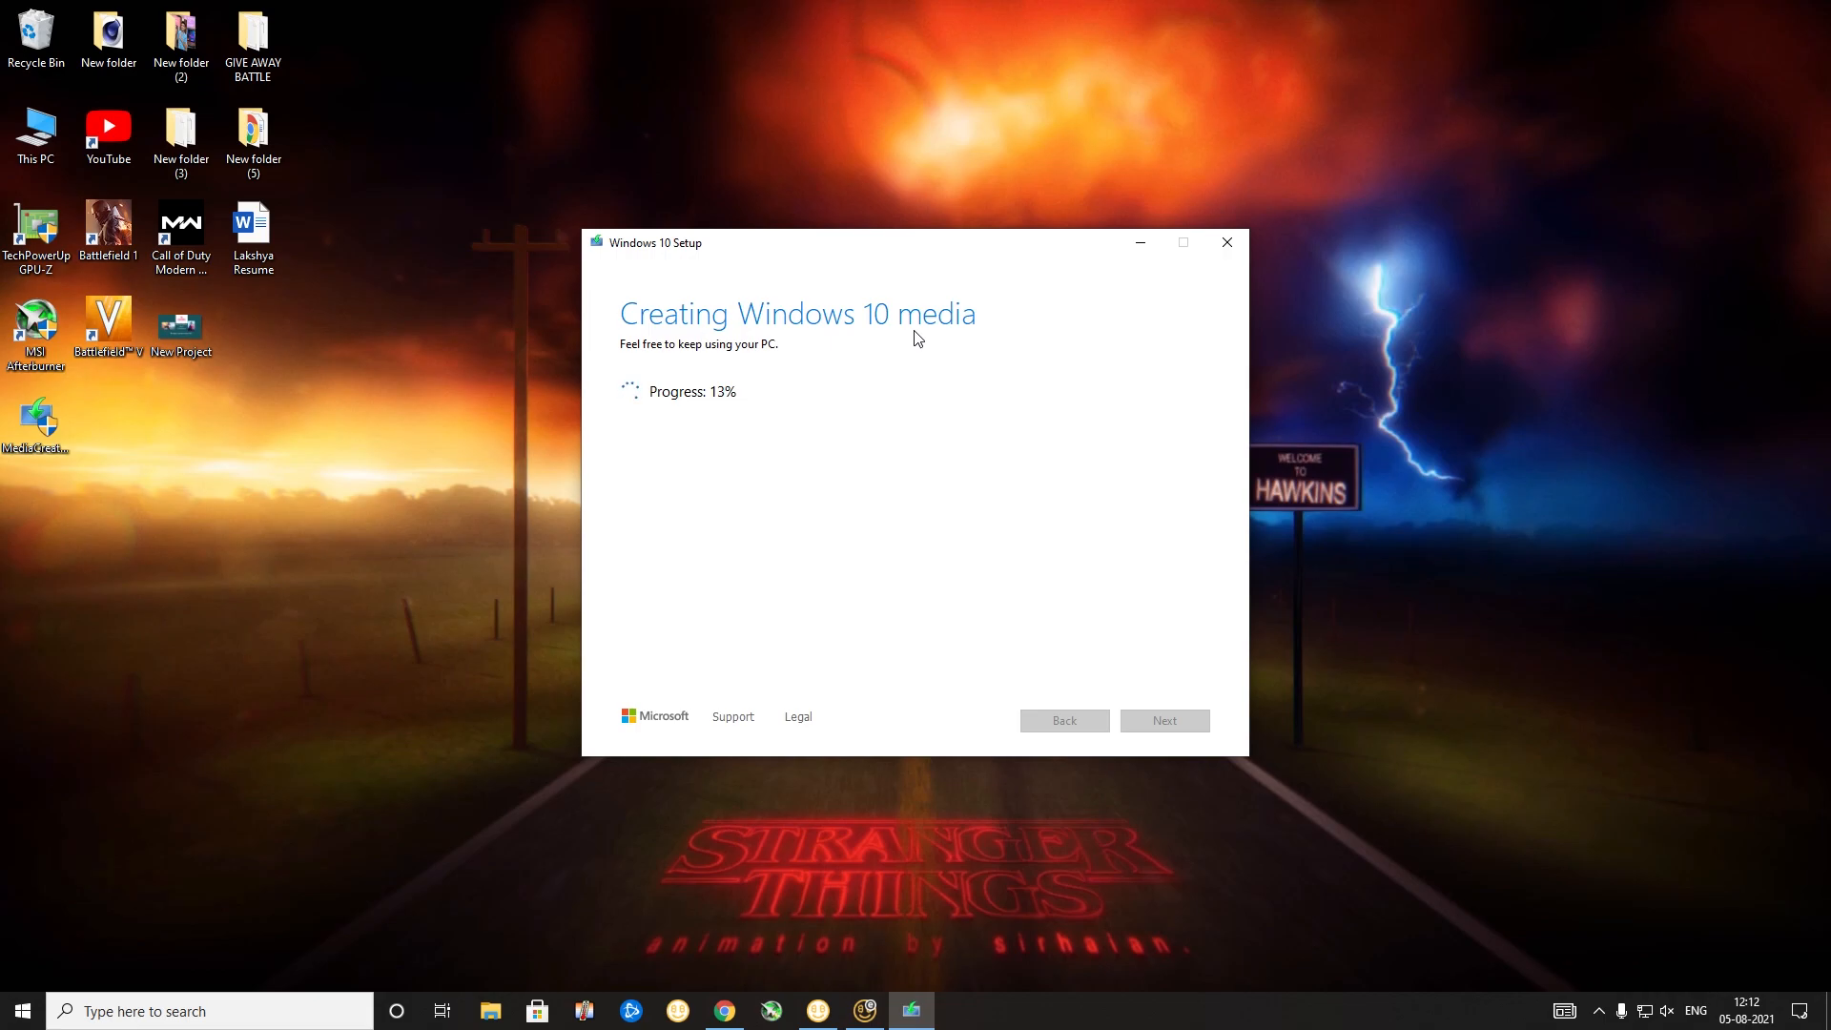
# Step: Switch to Chrome, search for rufus in the blank tab, and open the official rufus.ie site
pyautogui.click(725, 1010)
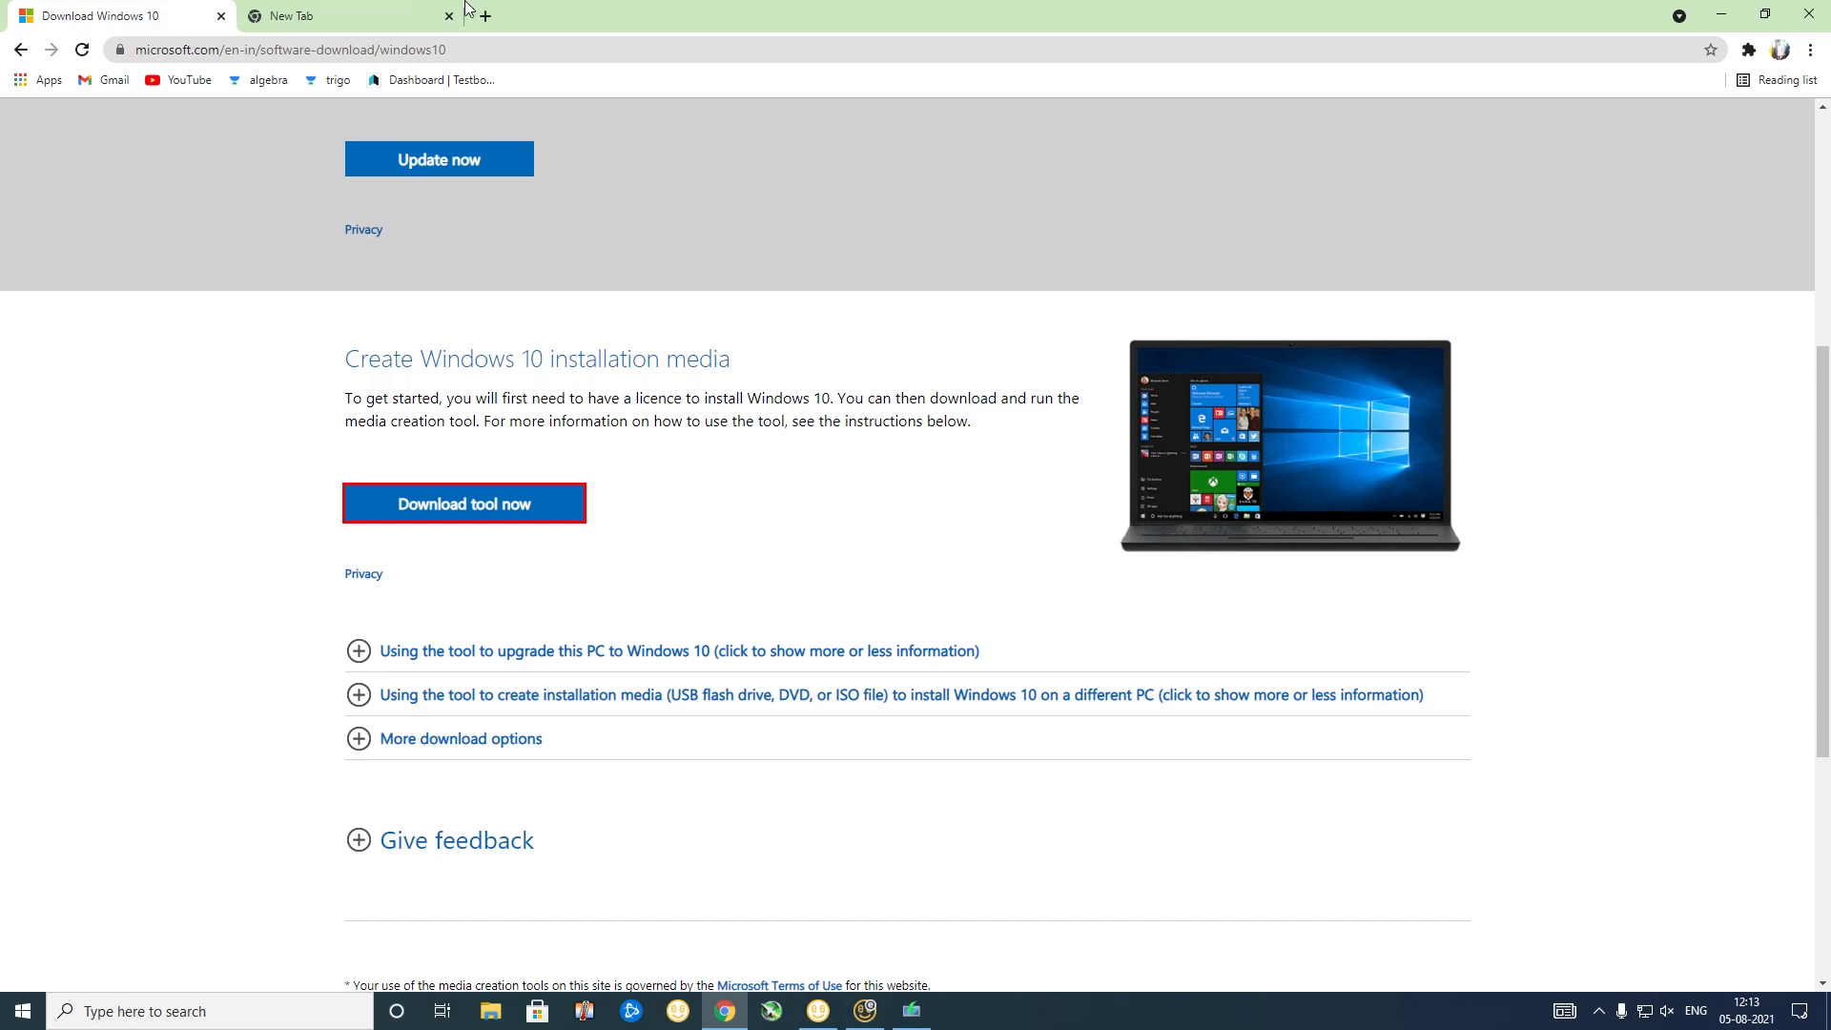
pyautogui.click(428, 9)
pyautogui.write('ru')
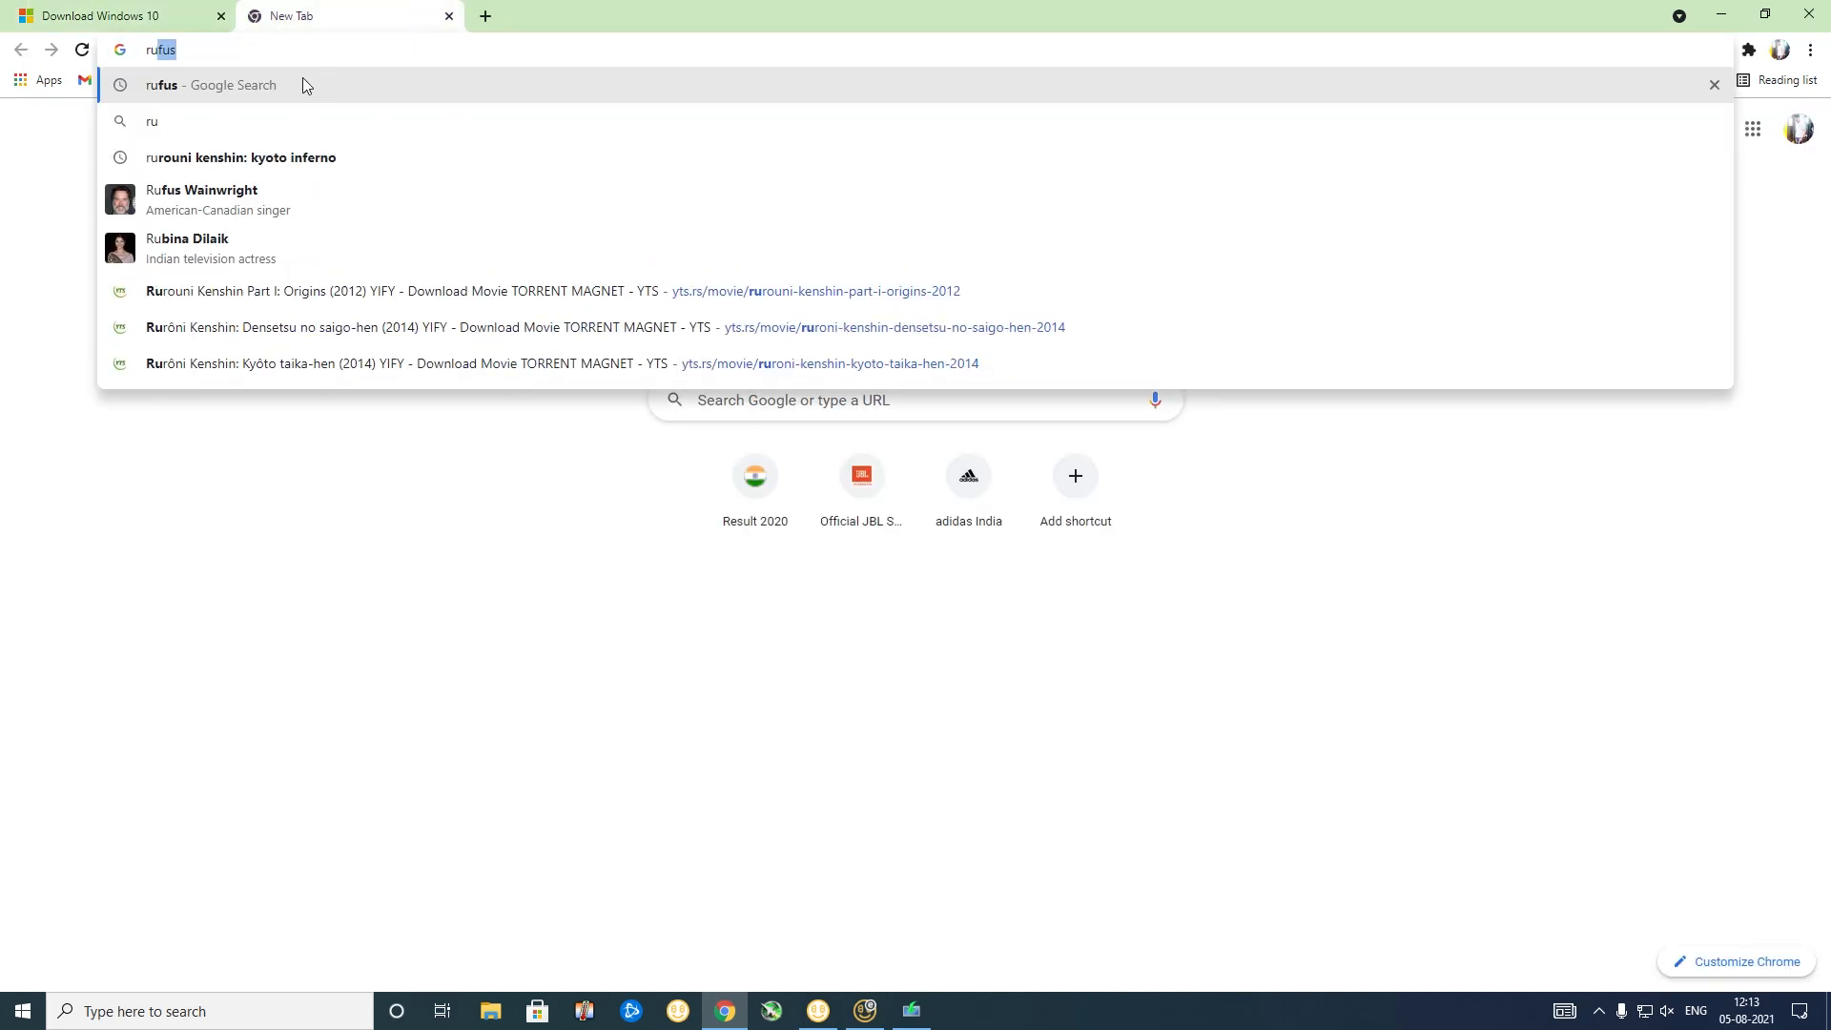
pyautogui.click(200, 86)
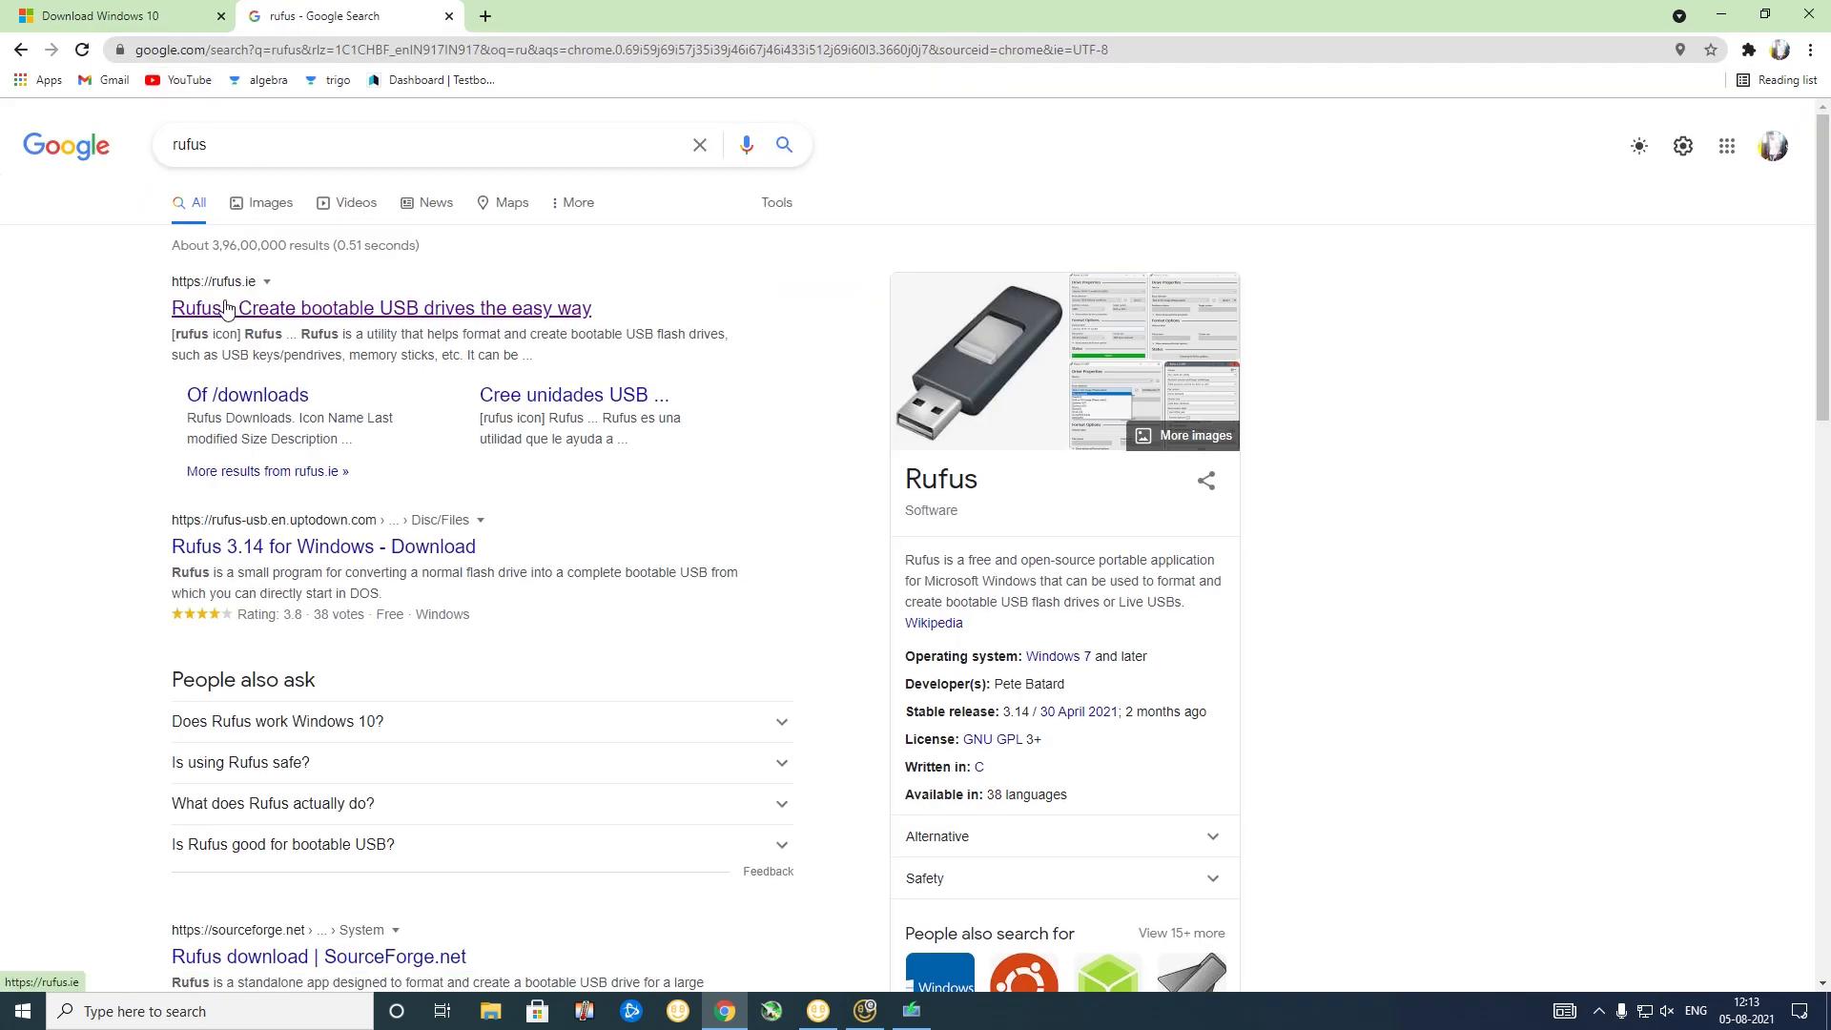
pyautogui.click(419, 315)
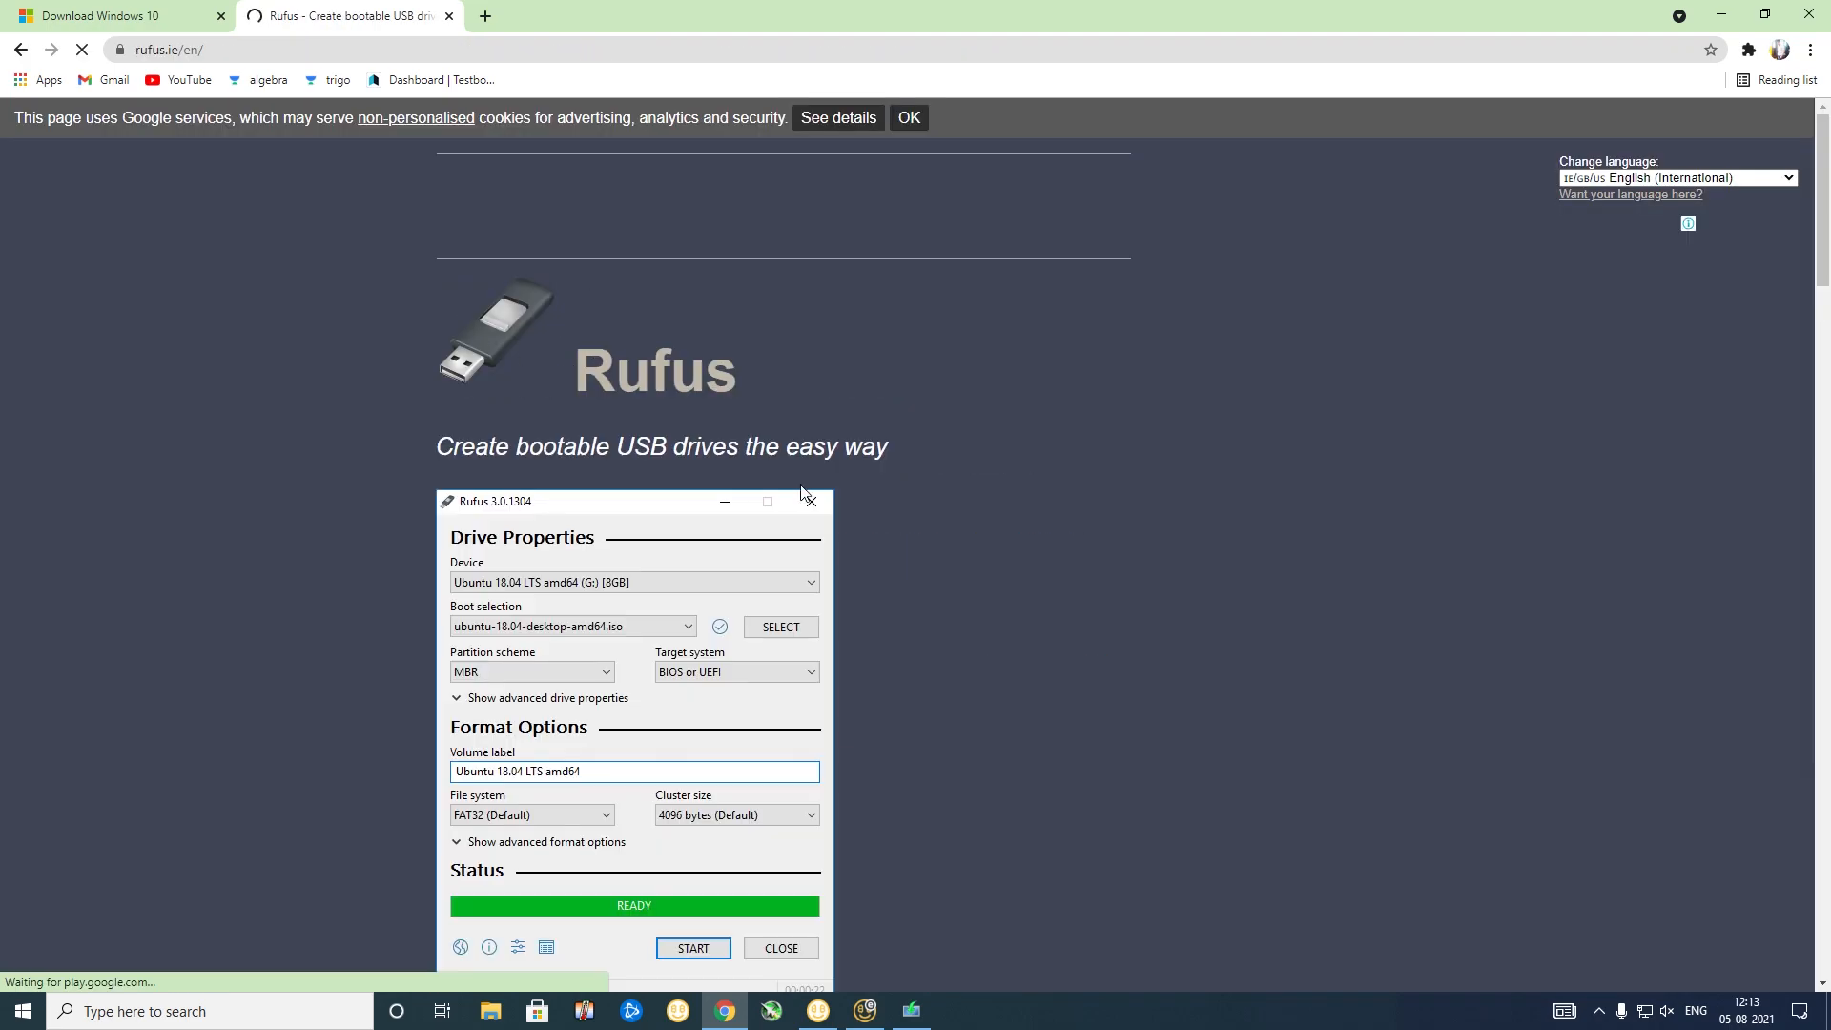
# Step: Download Rufus 3.15 and save it to the Desktop as rufus-3.15
pyautogui.moveTo(1825, 254); pyautogui.dragTo(1829, 420)
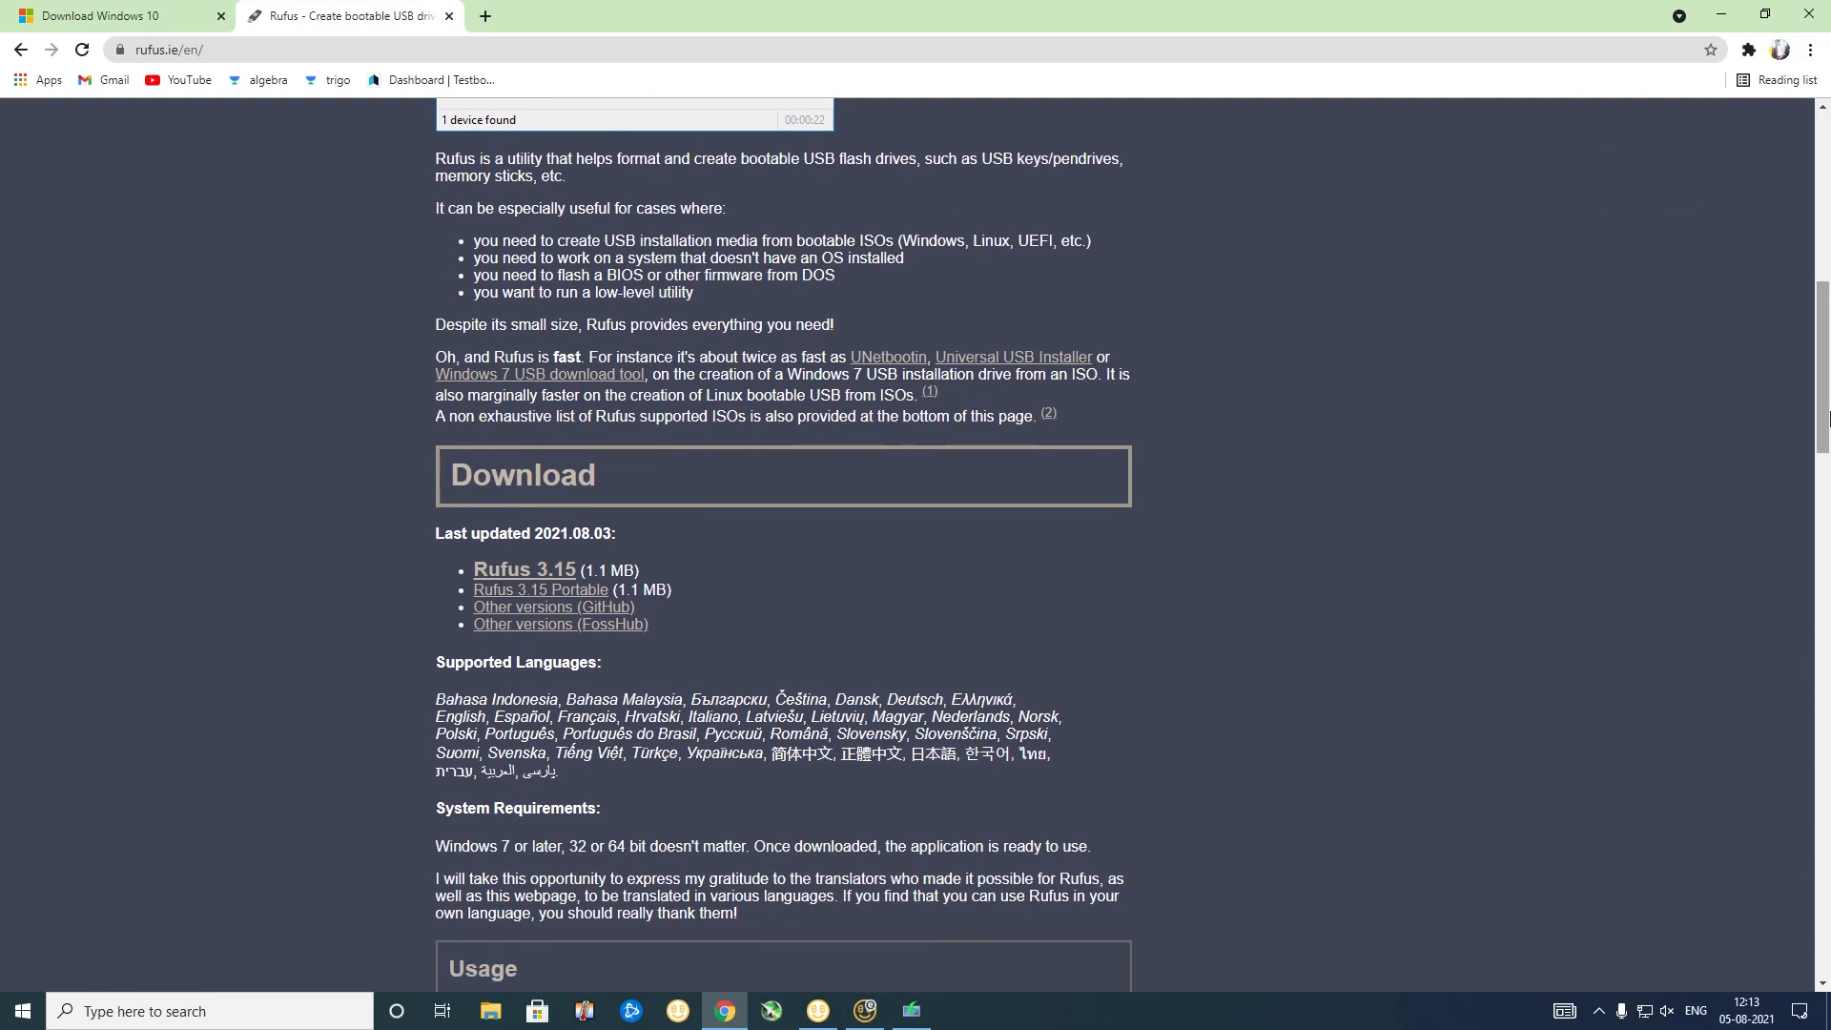
pyautogui.click(539, 572)
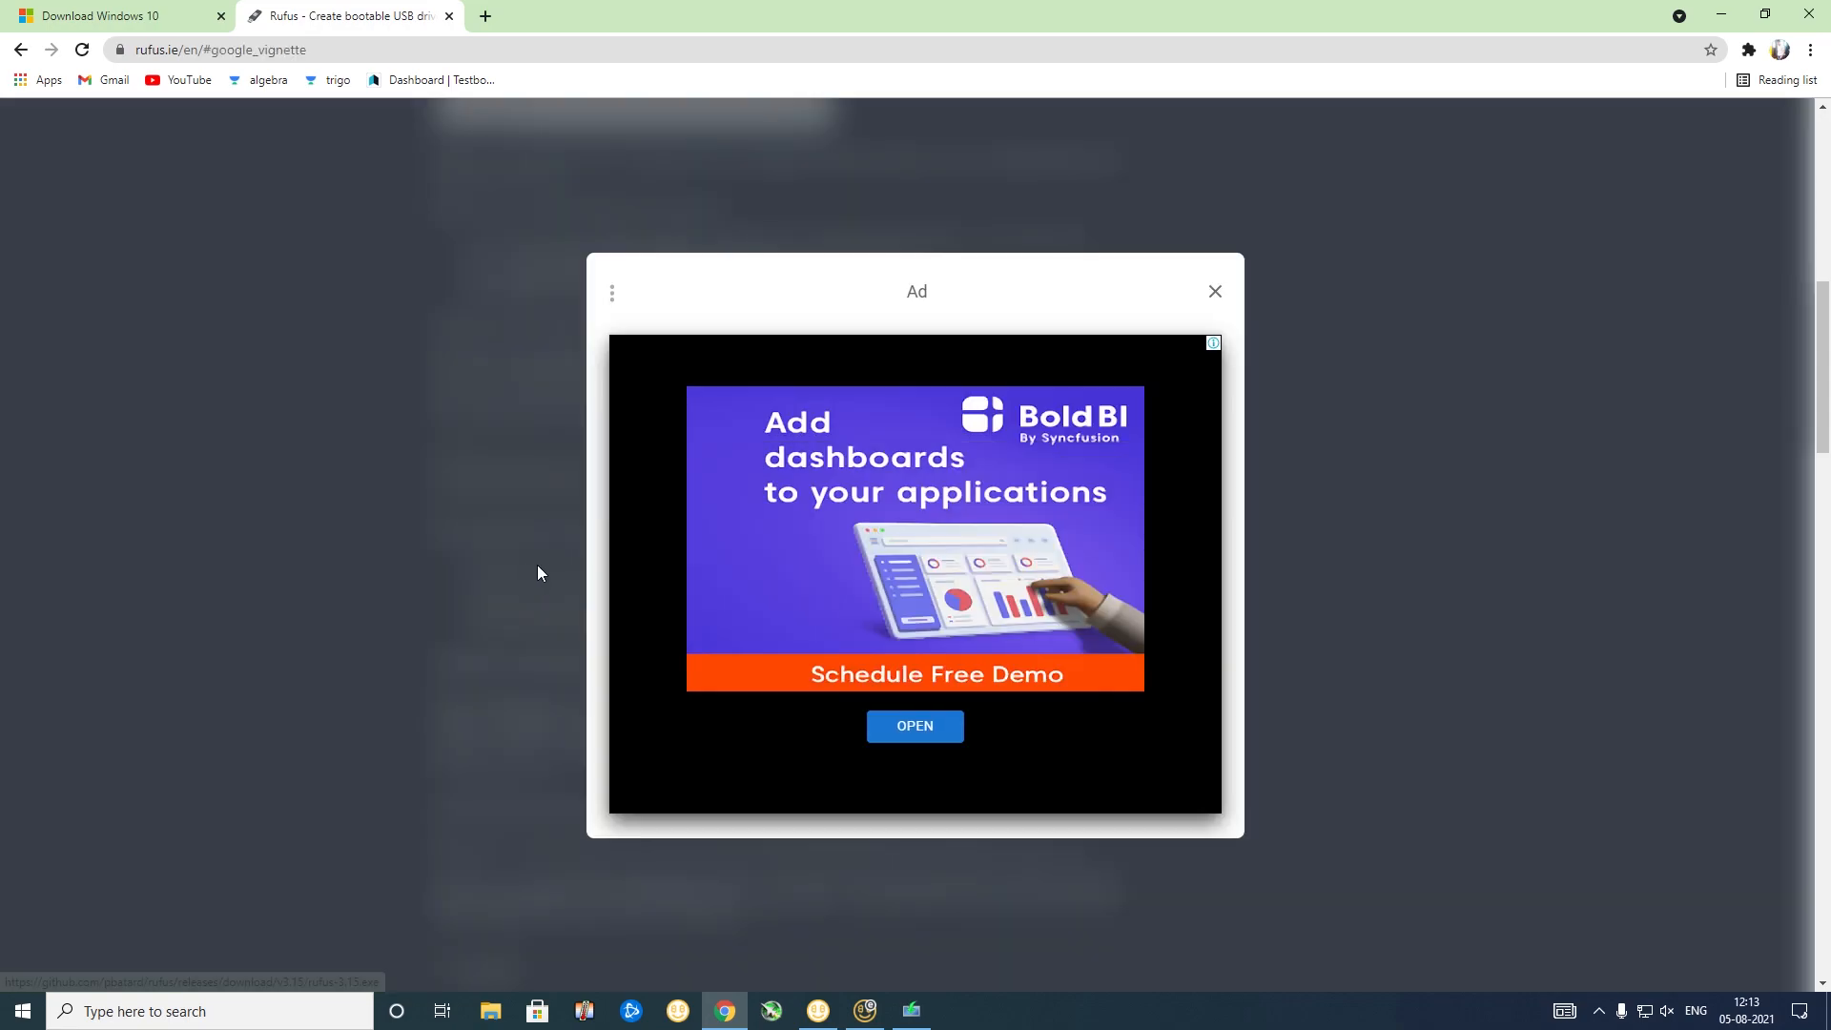
pyautogui.click(1218, 294)
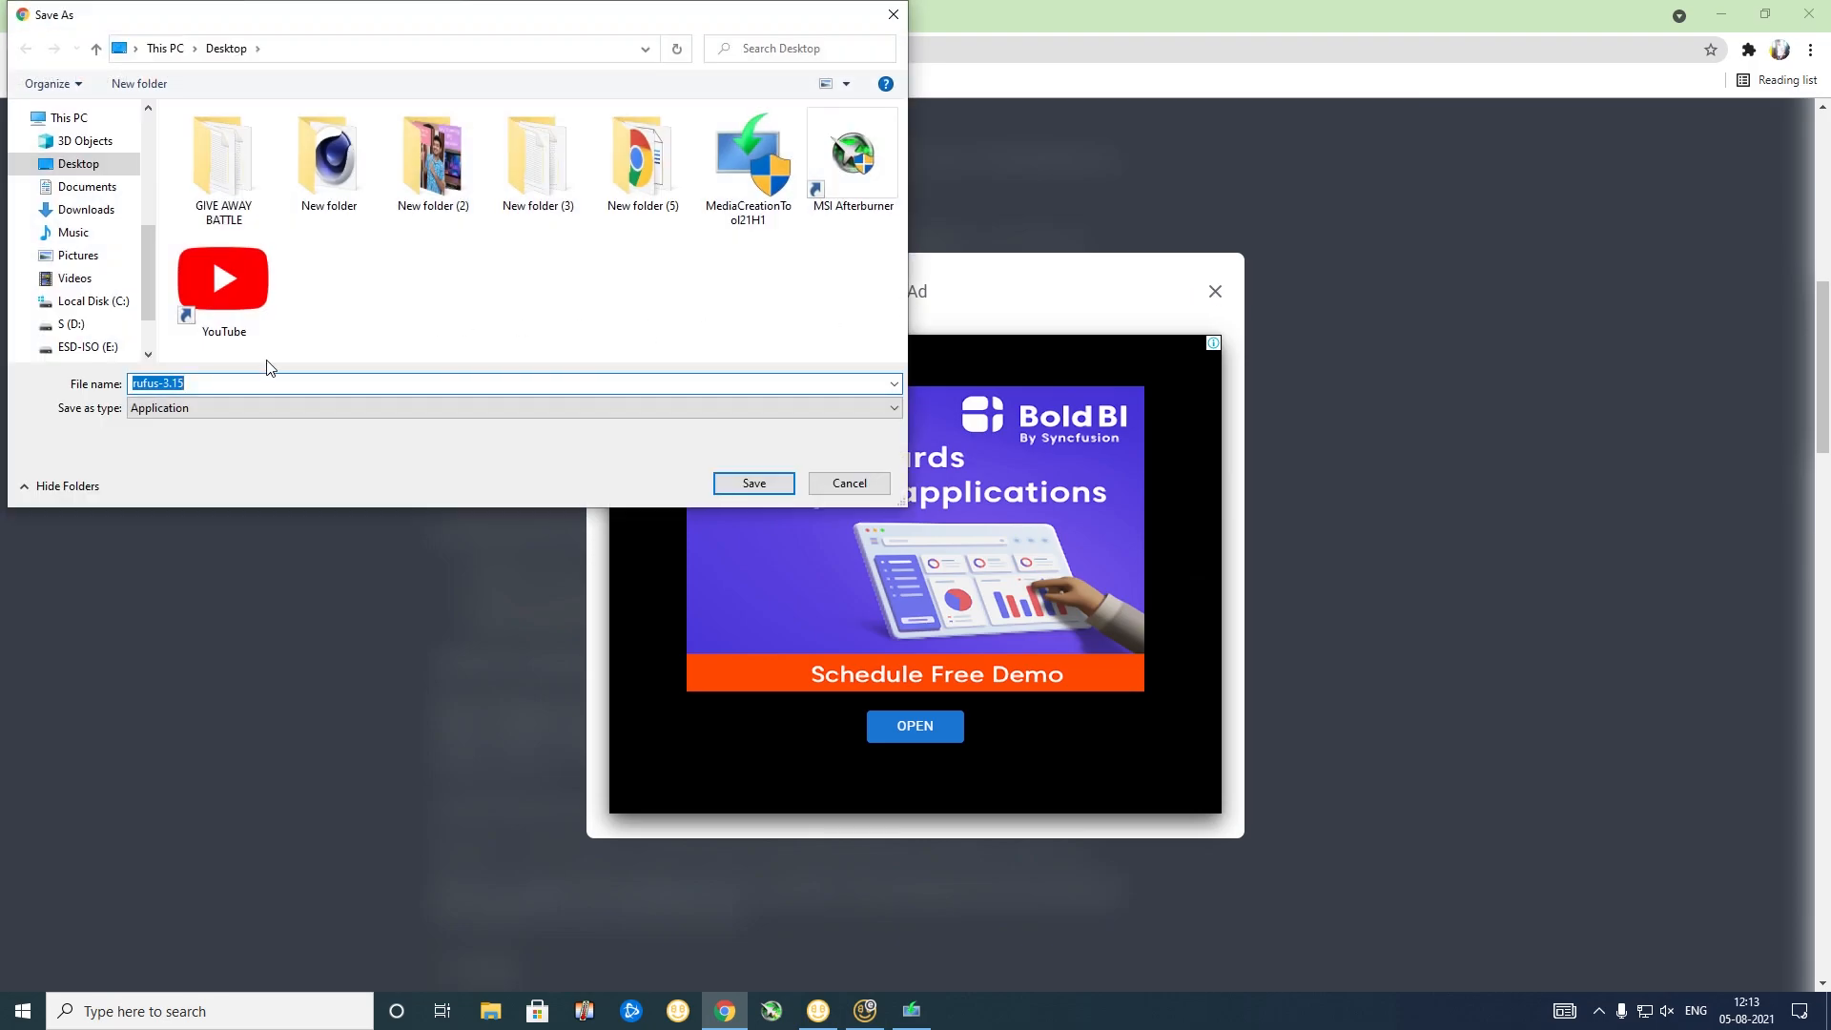
pyautogui.click(740, 483)
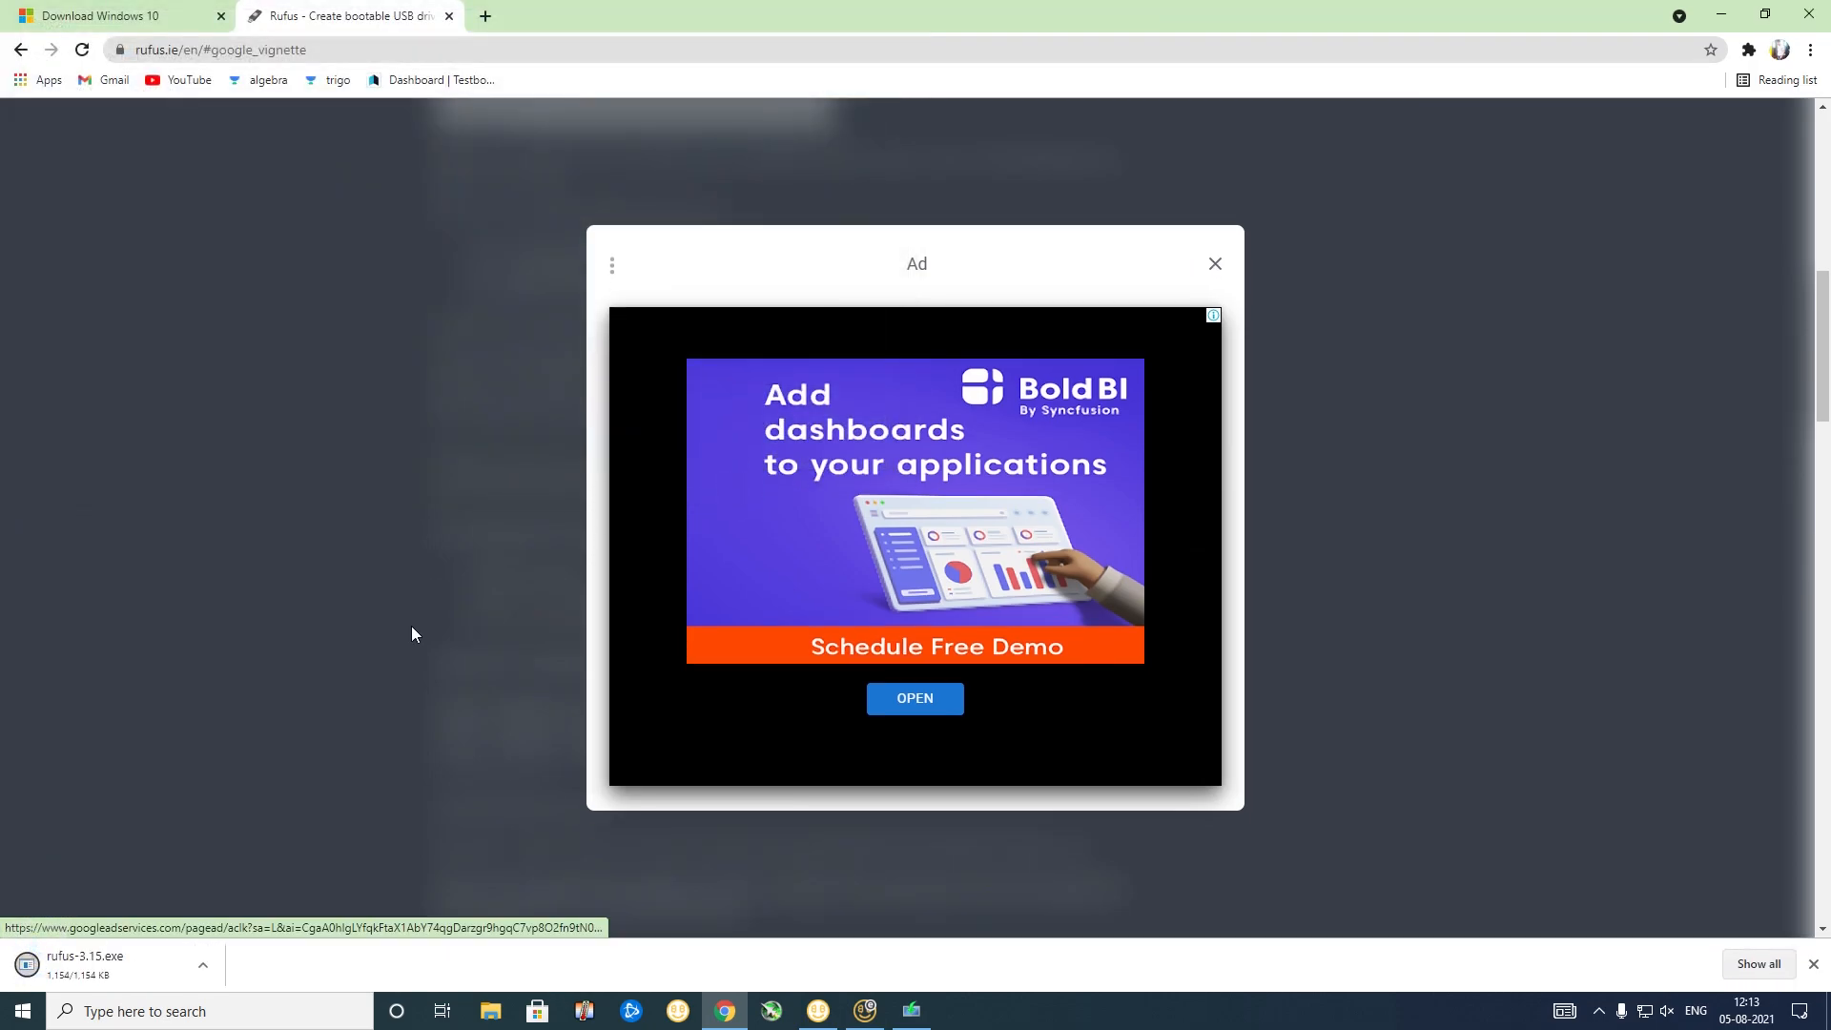
# Step: Run the downloaded rufus-3.15.exe, minimize its window, and dismiss the ad on the Rufus page
pyautogui.click(106, 971)
pyautogui.click(818, 636)
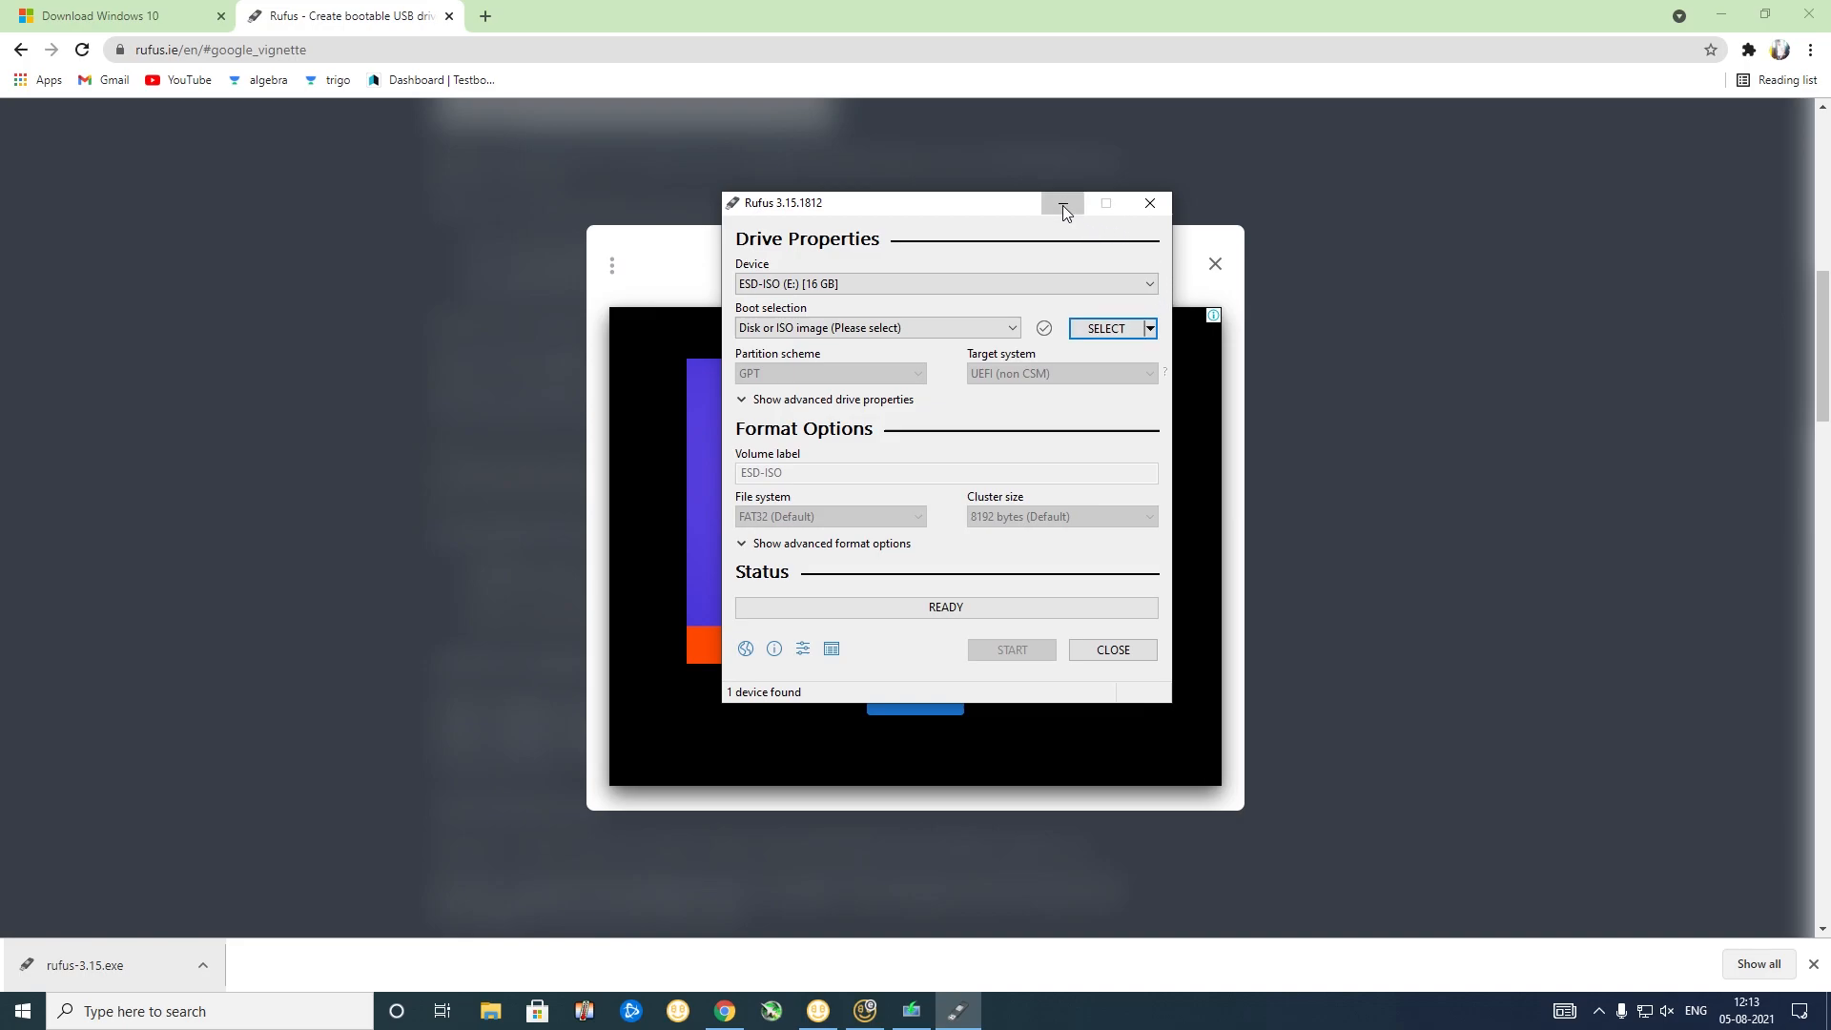
pyautogui.click(1062, 203)
pyautogui.click(1215, 264)
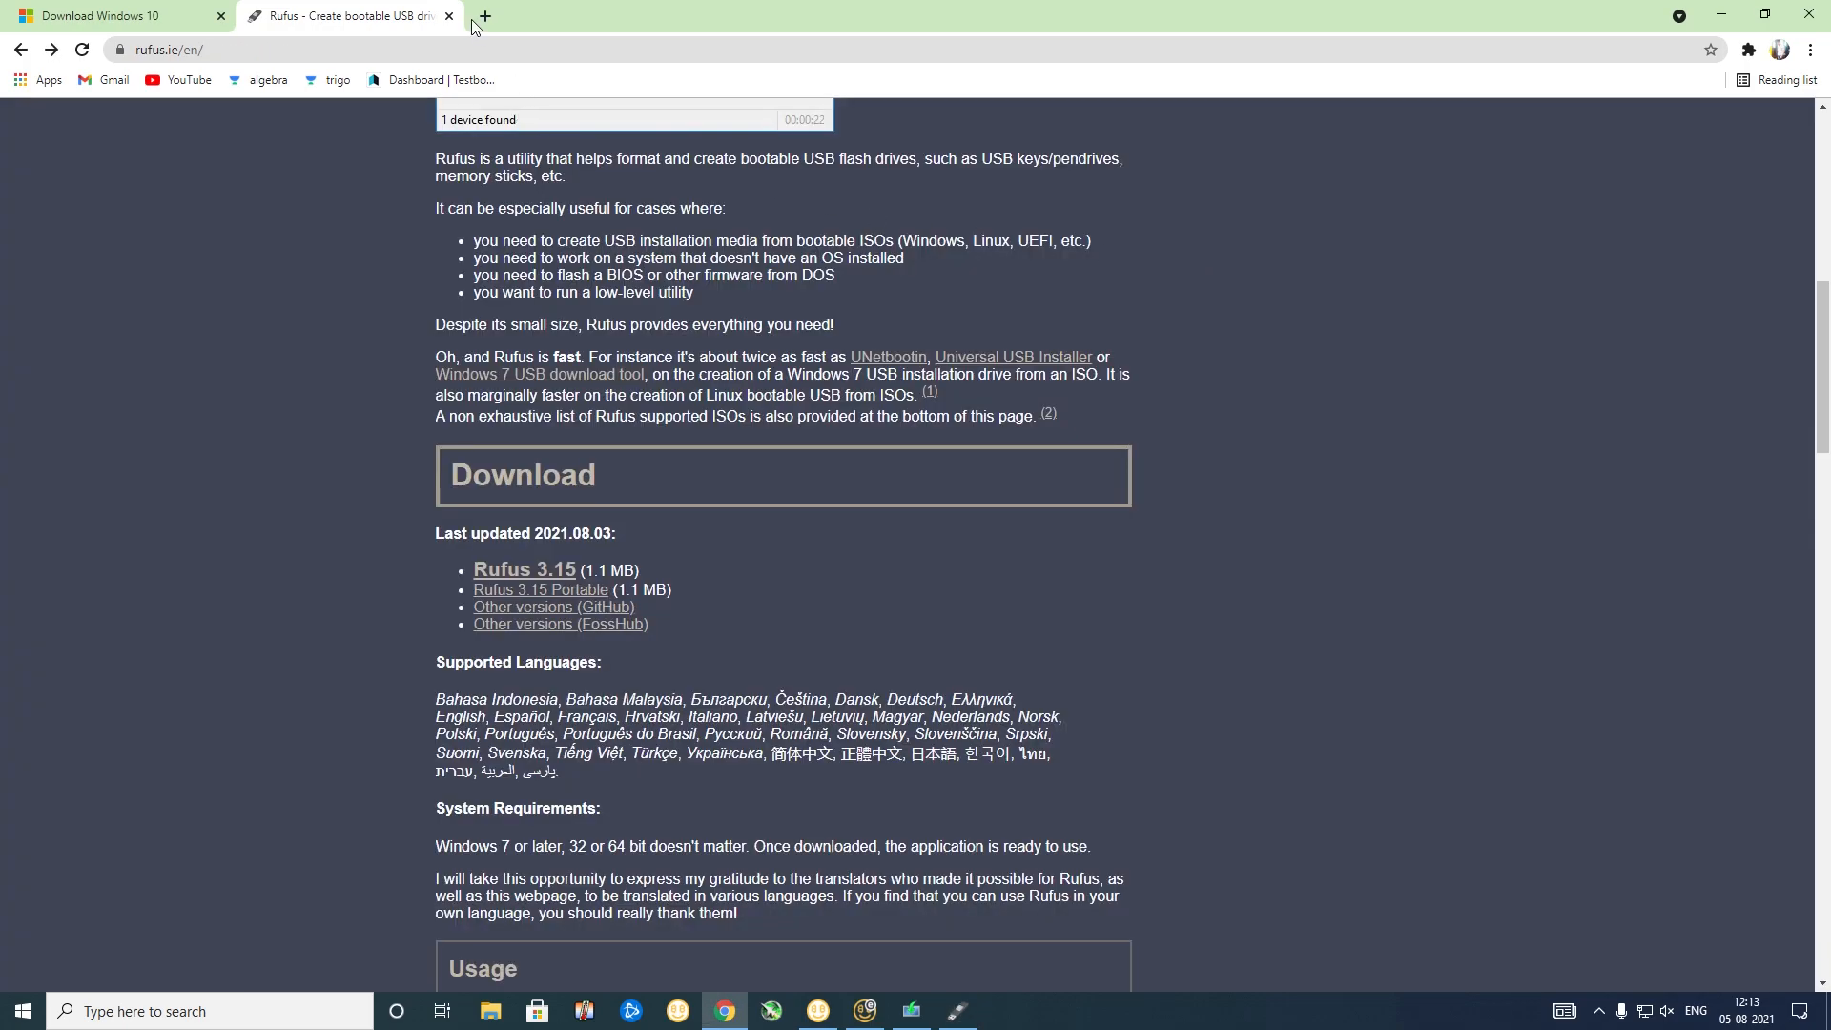
# Step: Bring Rufus back on screen, then switch to Windows 10 Setup and finish it on the ISO burning page
pyautogui.click(958, 1011)
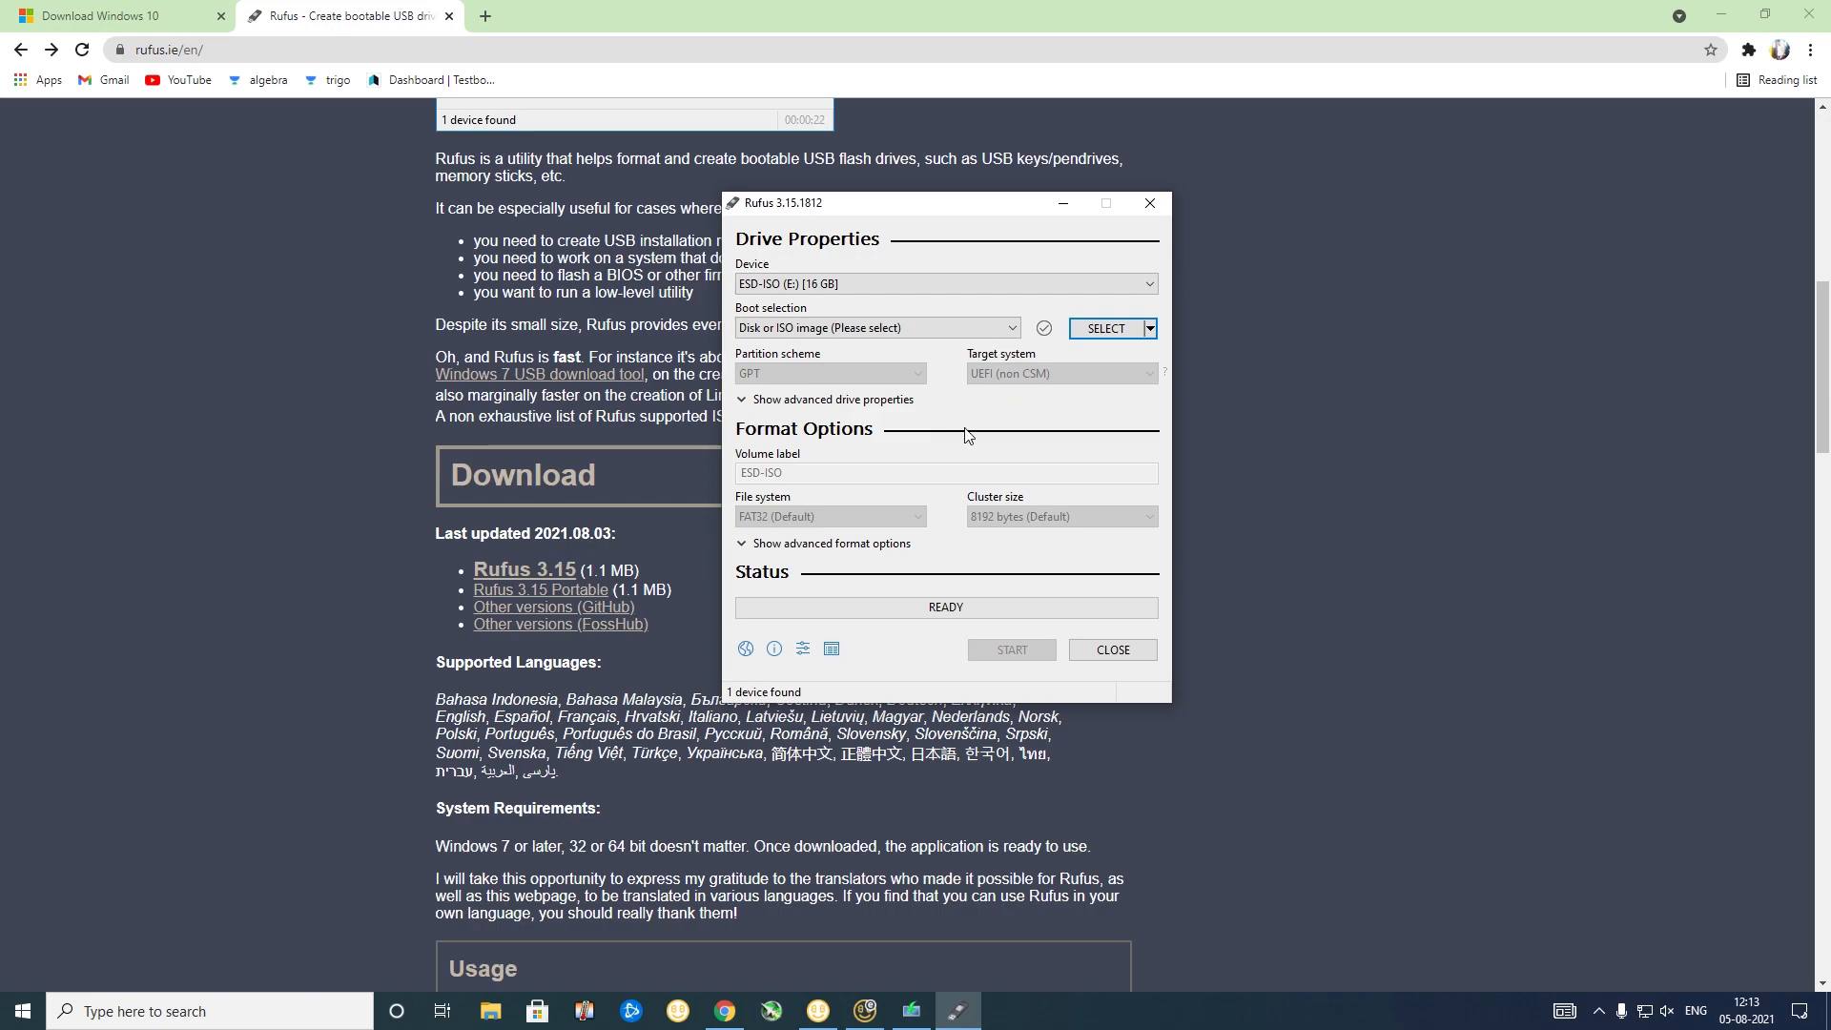
pyautogui.click(910, 1011)
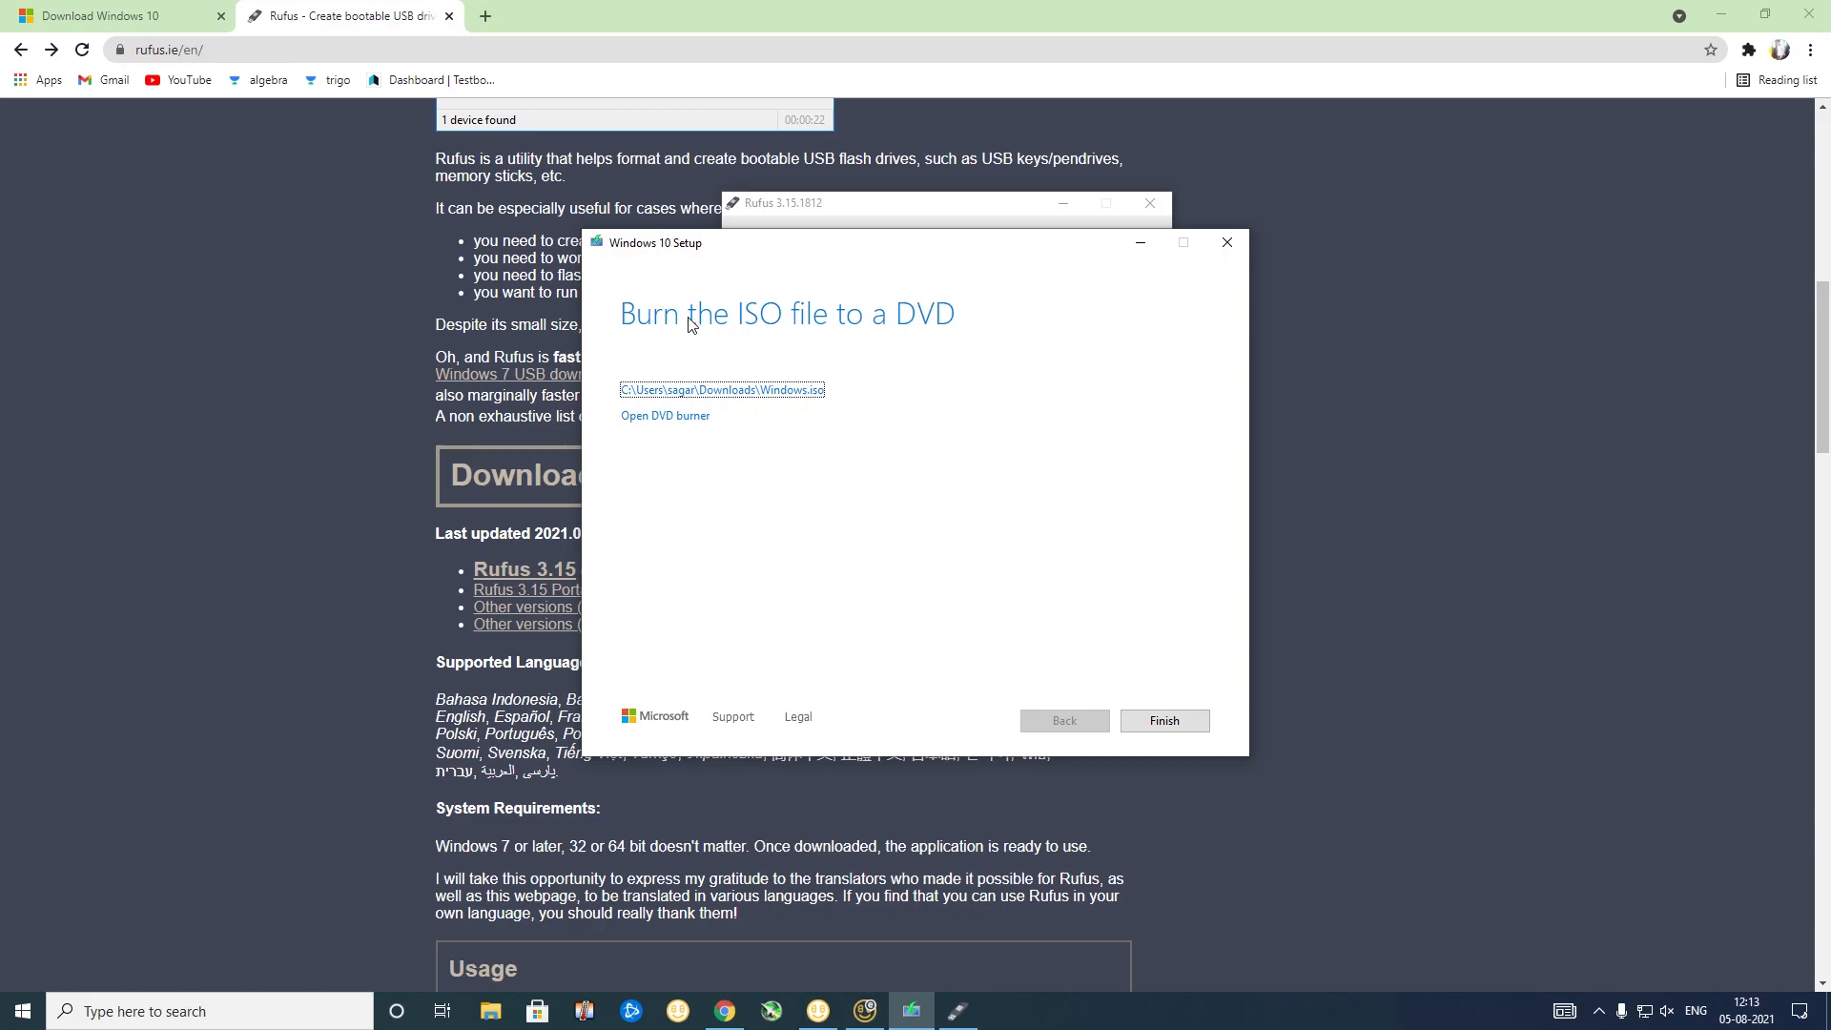
pyautogui.click(1164, 725)
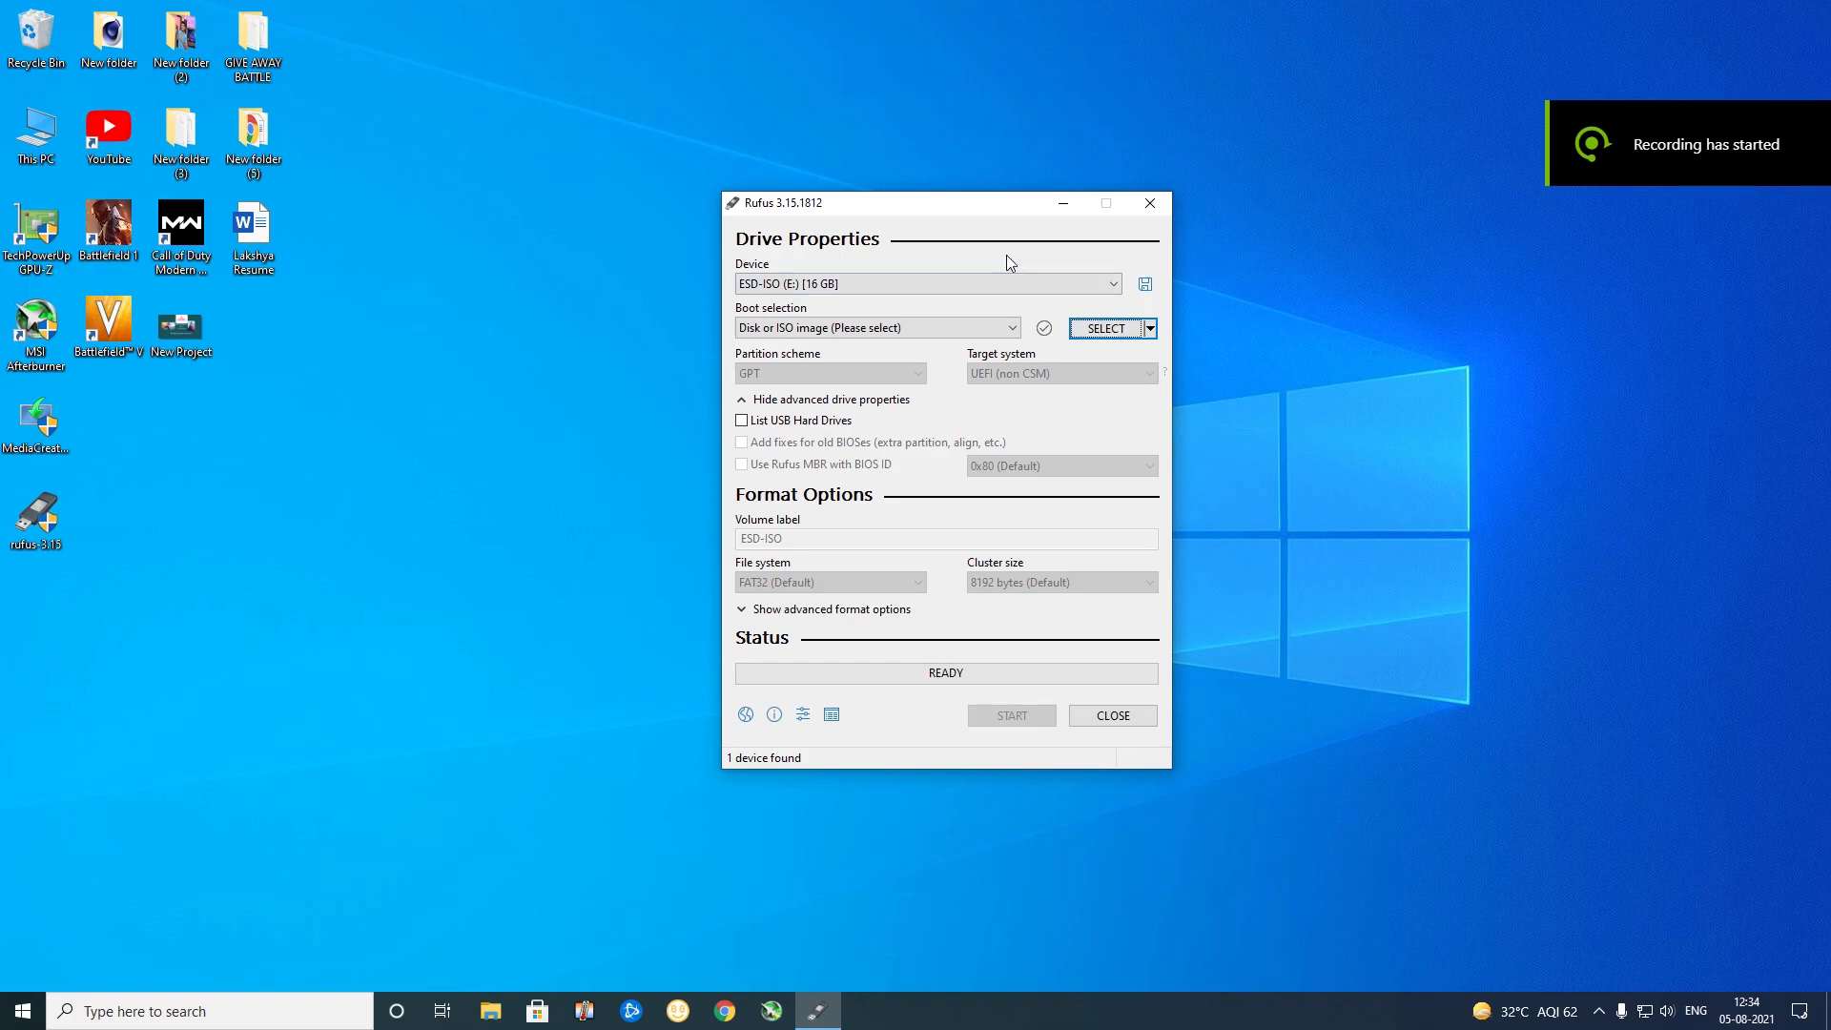
# Step: Load the Windows disc image from the Downloads folder as the boot selection in Rufus
pyautogui.click(1137, 334)
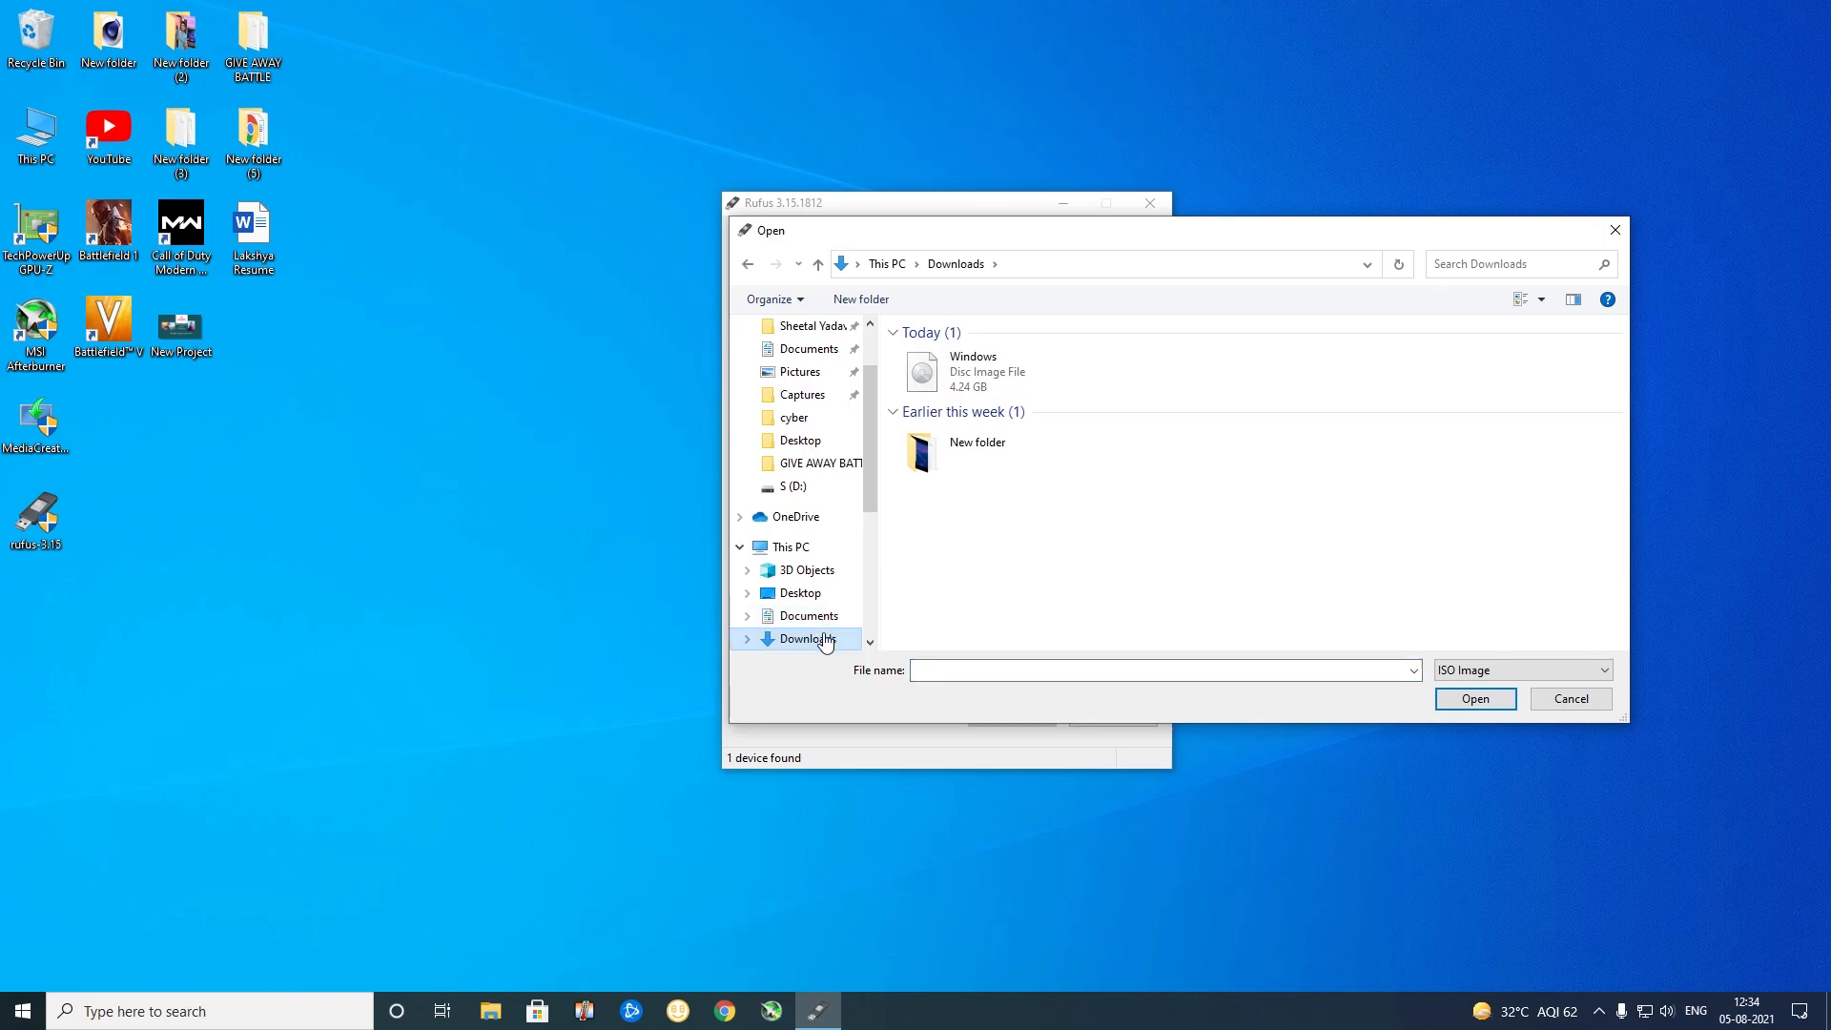
pyautogui.click(982, 389)
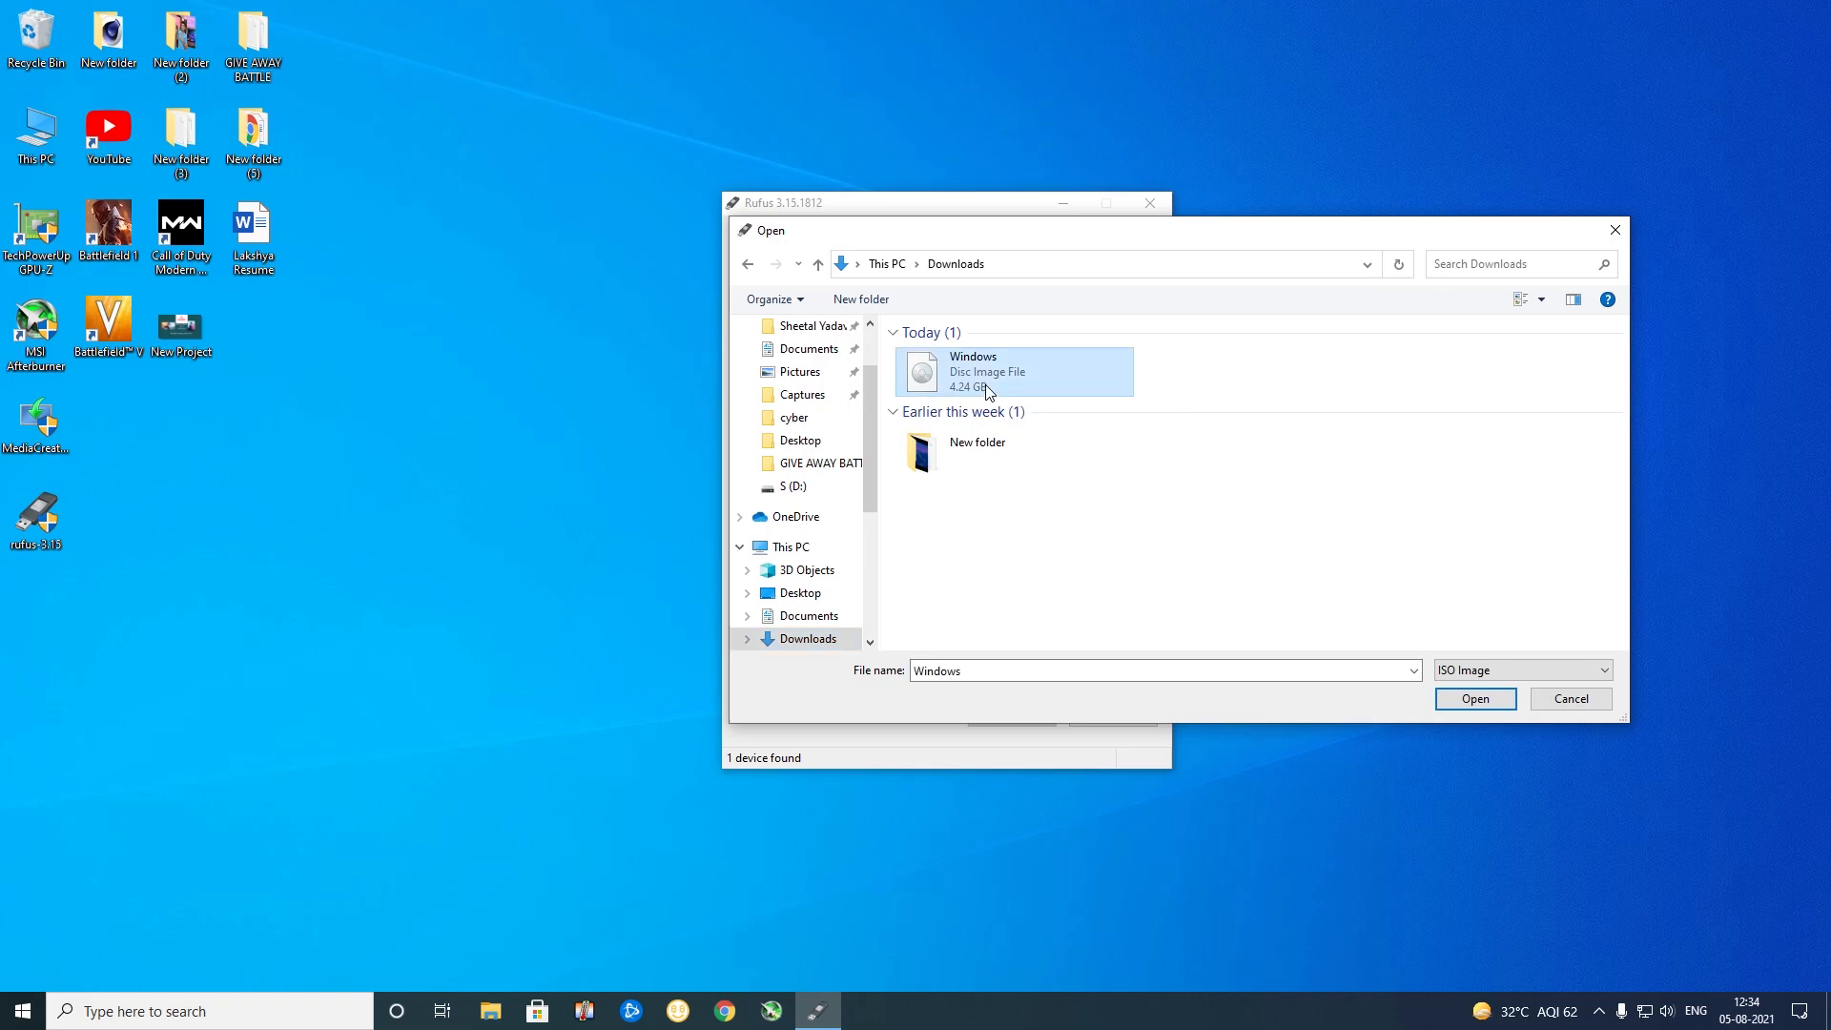
pyautogui.click(1445, 702)
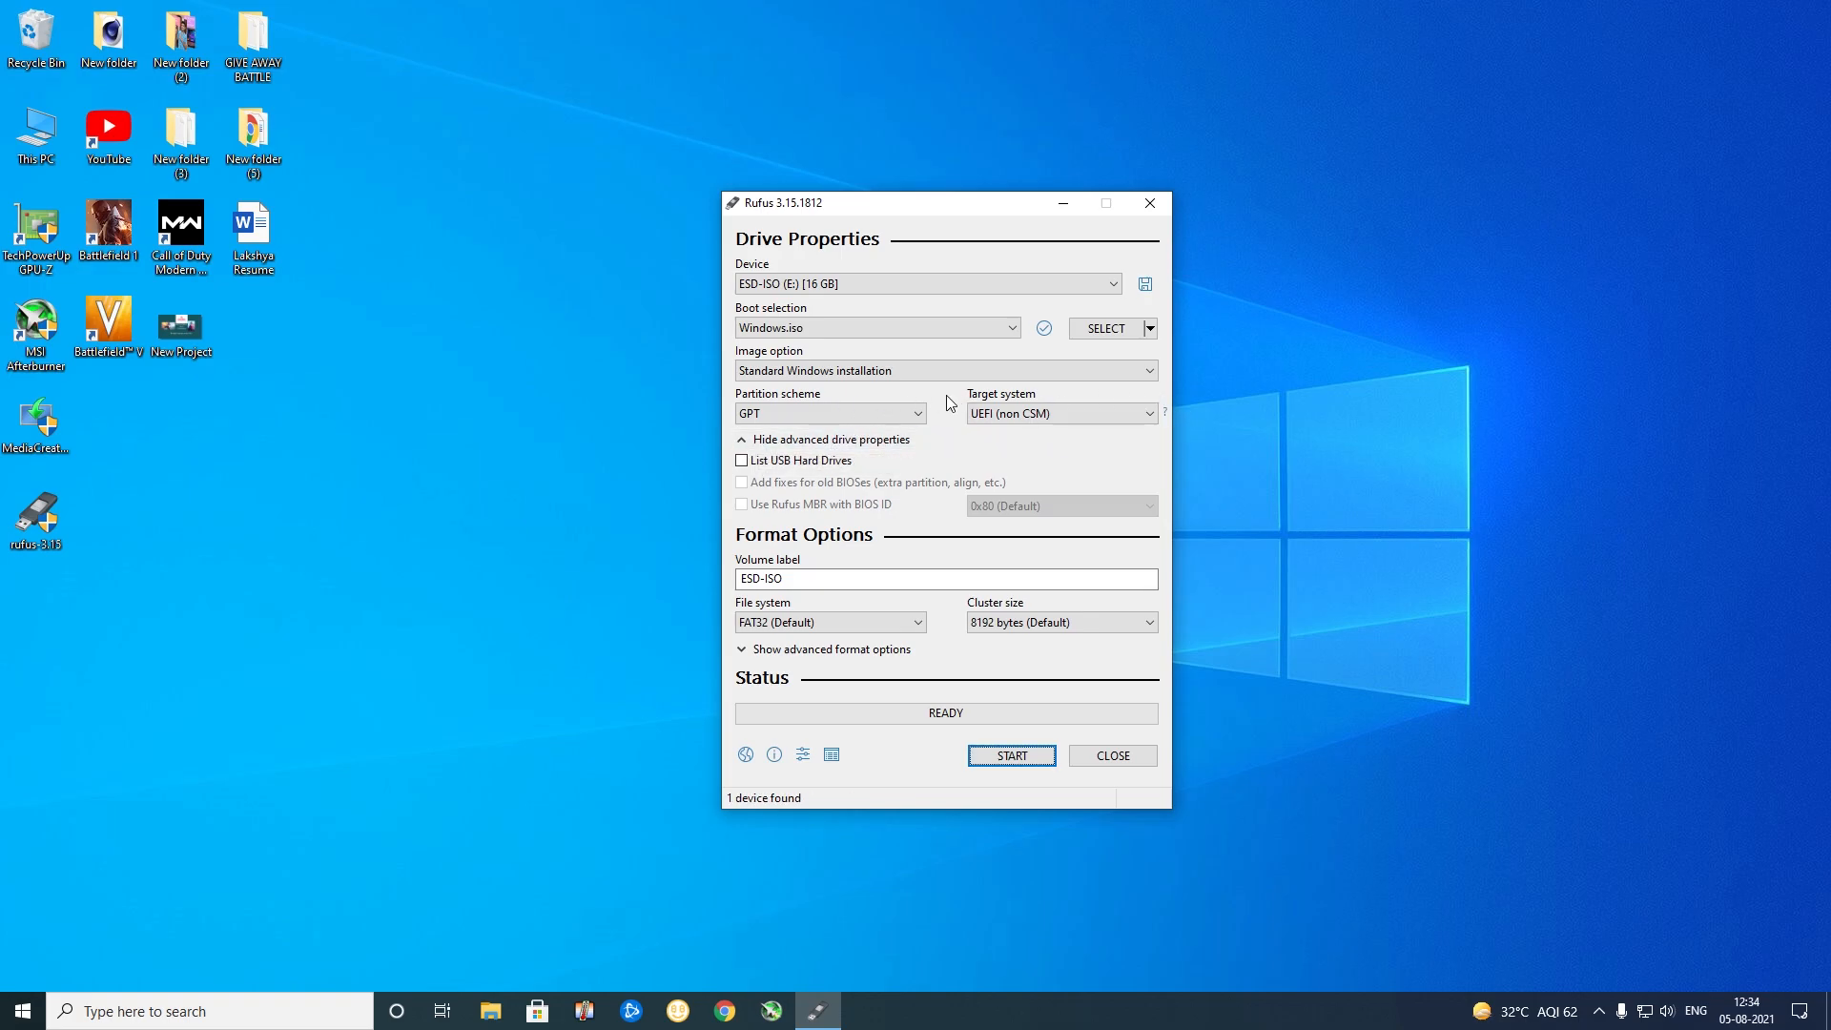
# Step: Keep the GPT partition scheme and start writing Windows.iso to the ESD-ISO (E:) USB drive, accepting that all its data is erased
pyautogui.click(896, 414)
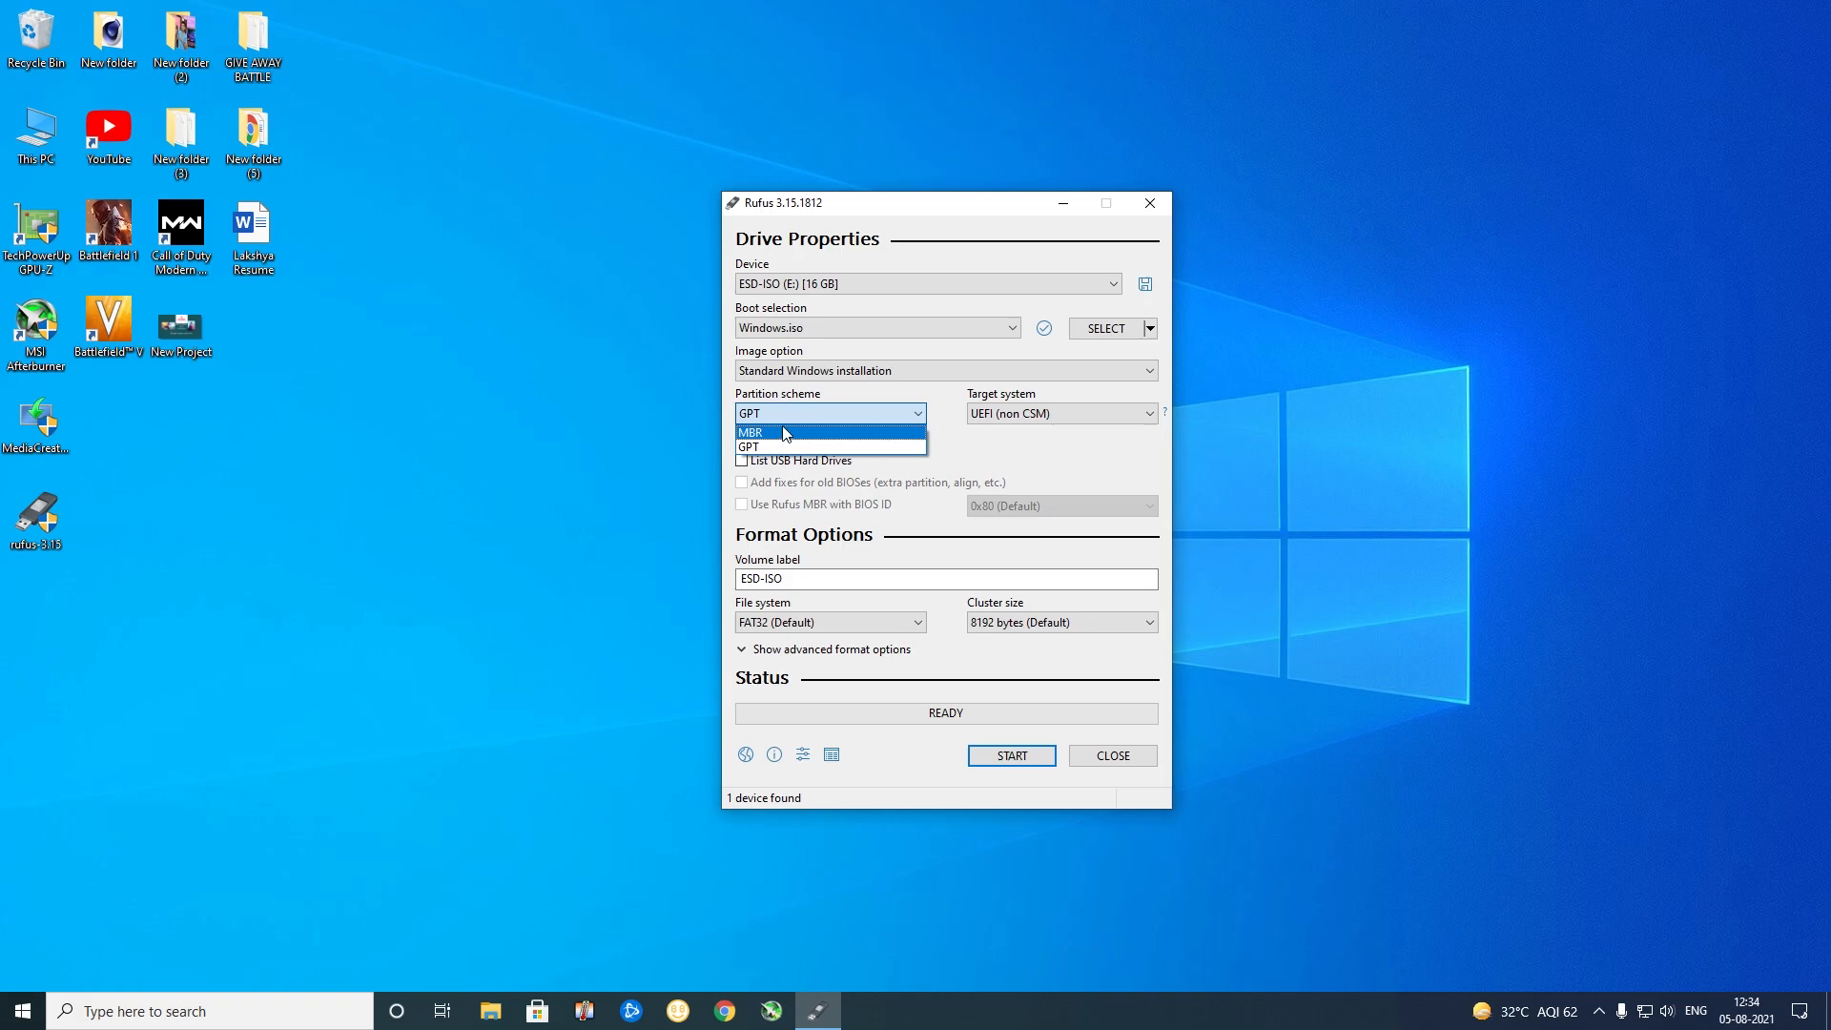
pyautogui.click(1002, 439)
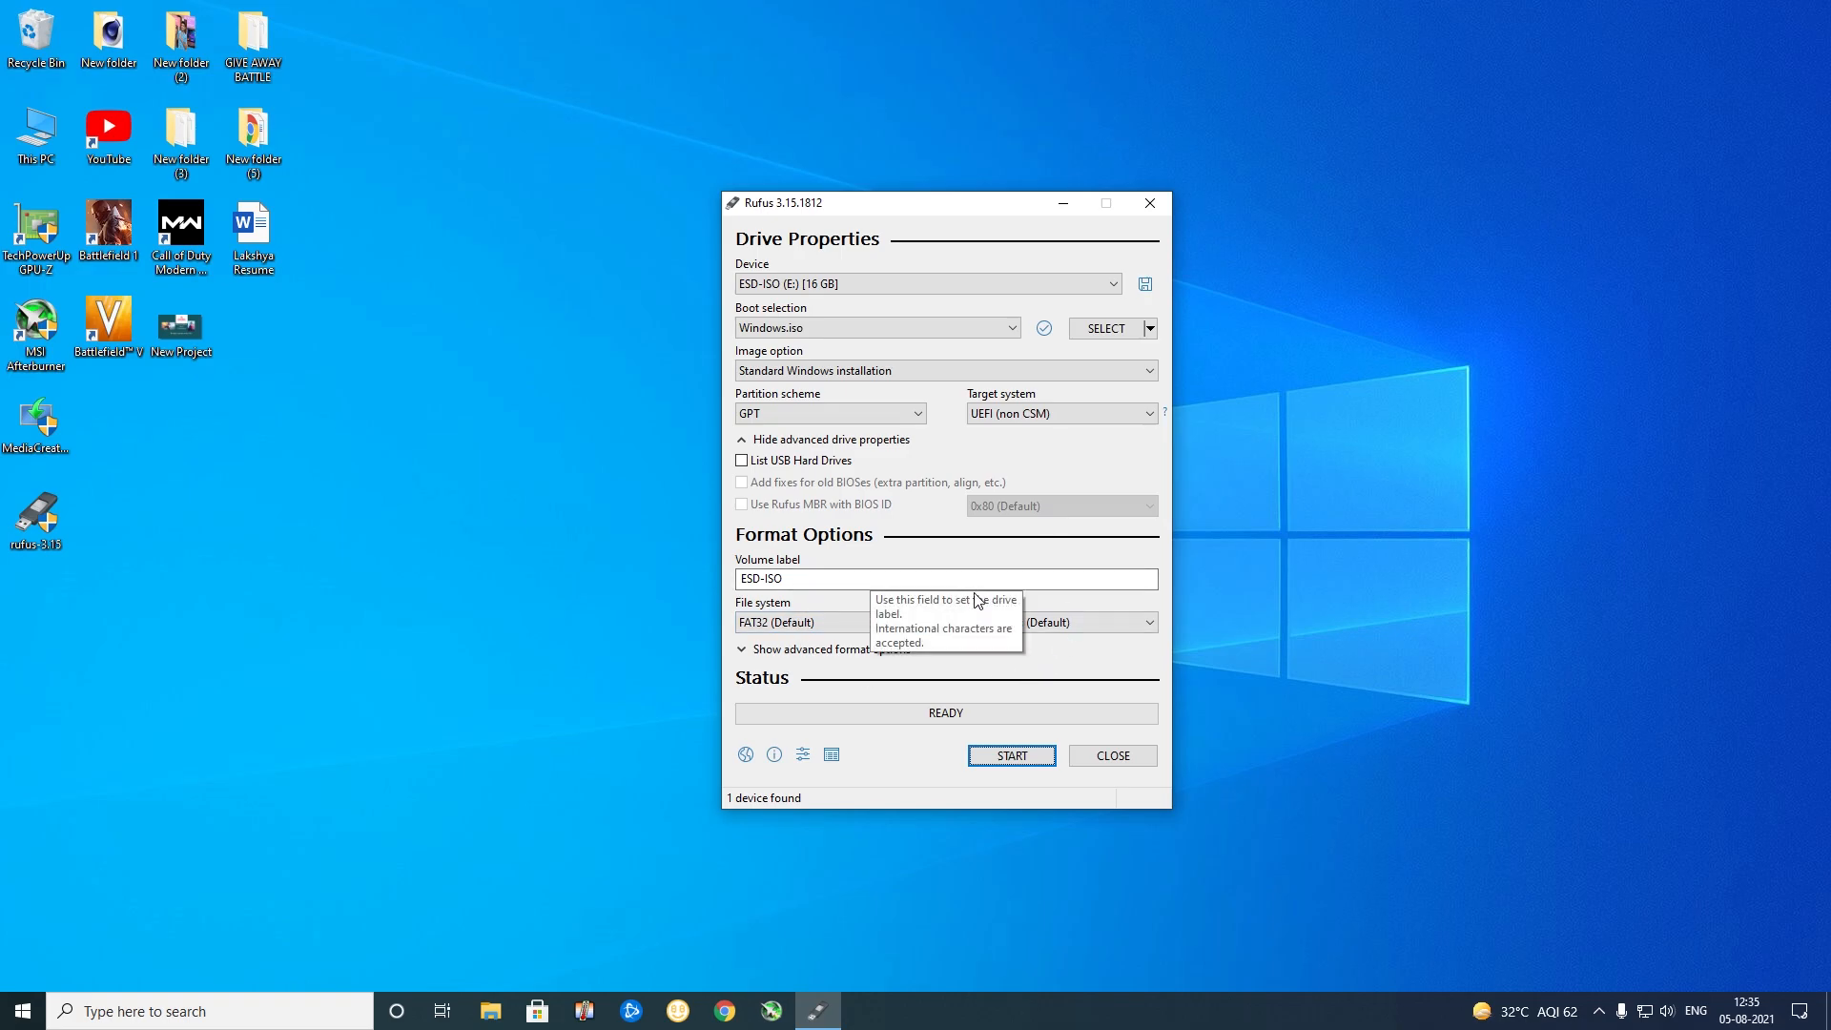
pyautogui.click(1013, 757)
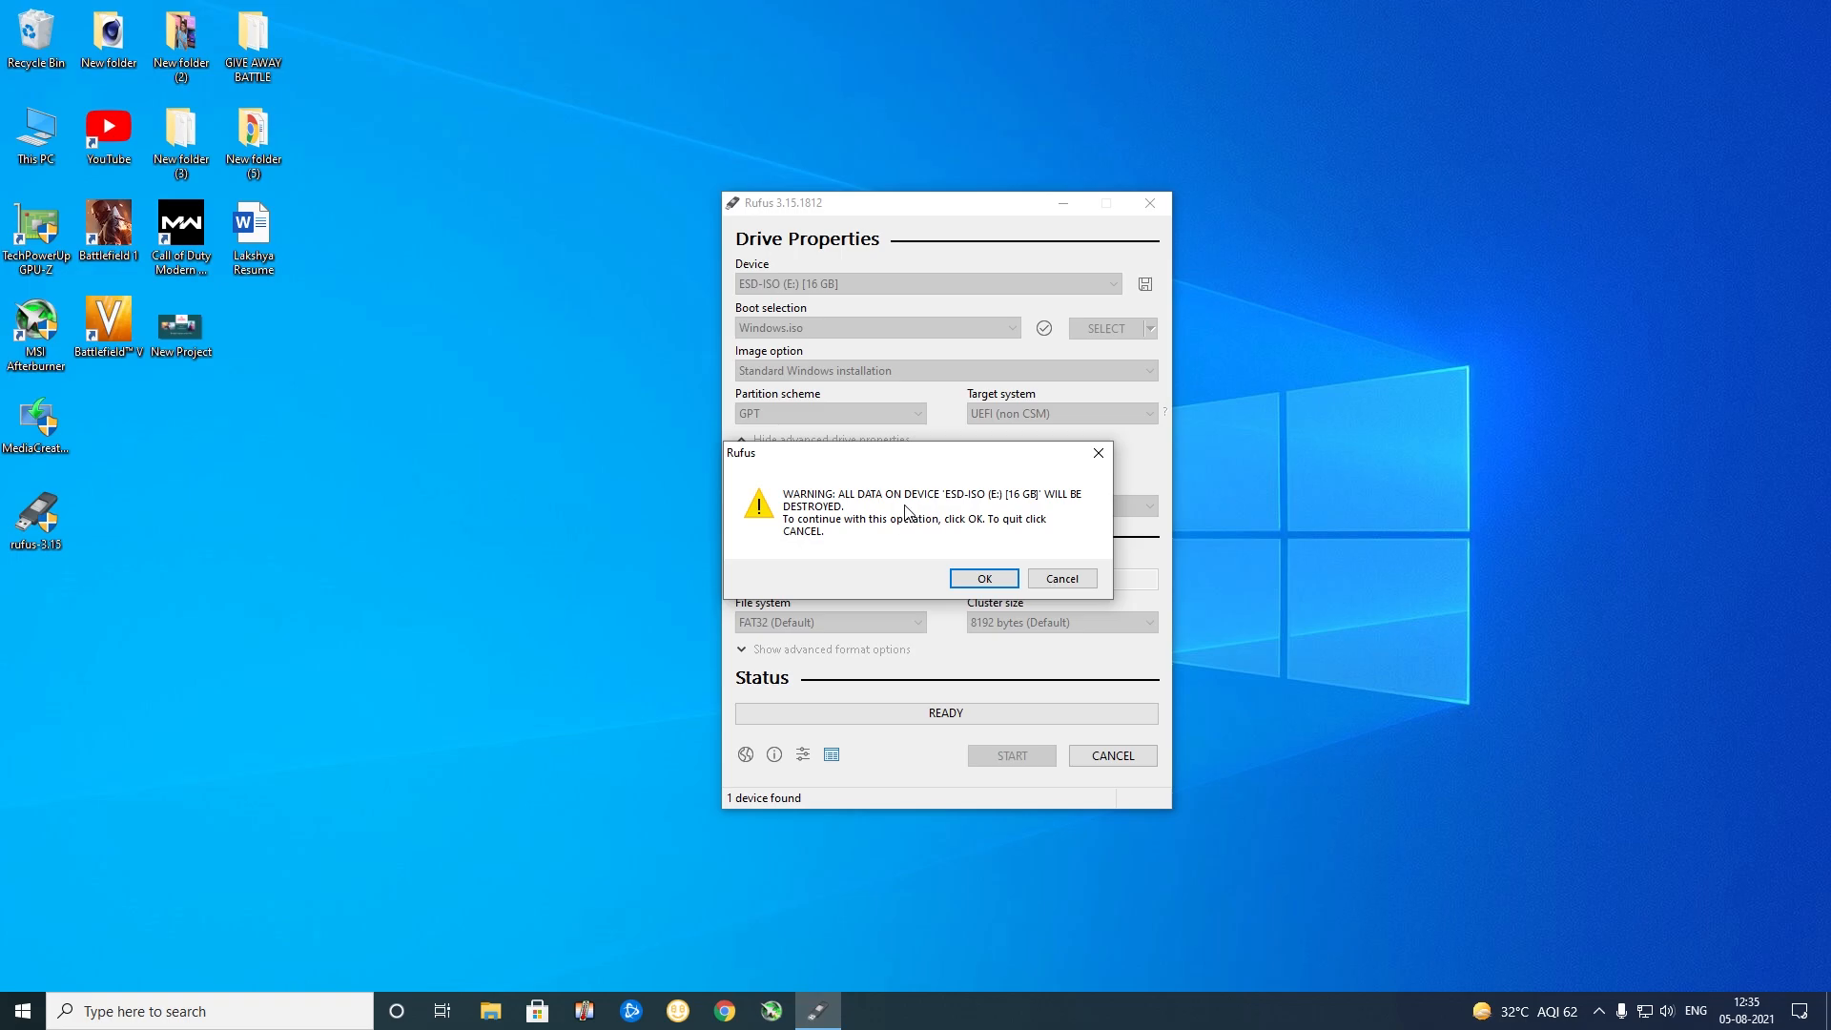
pyautogui.click(984, 579)
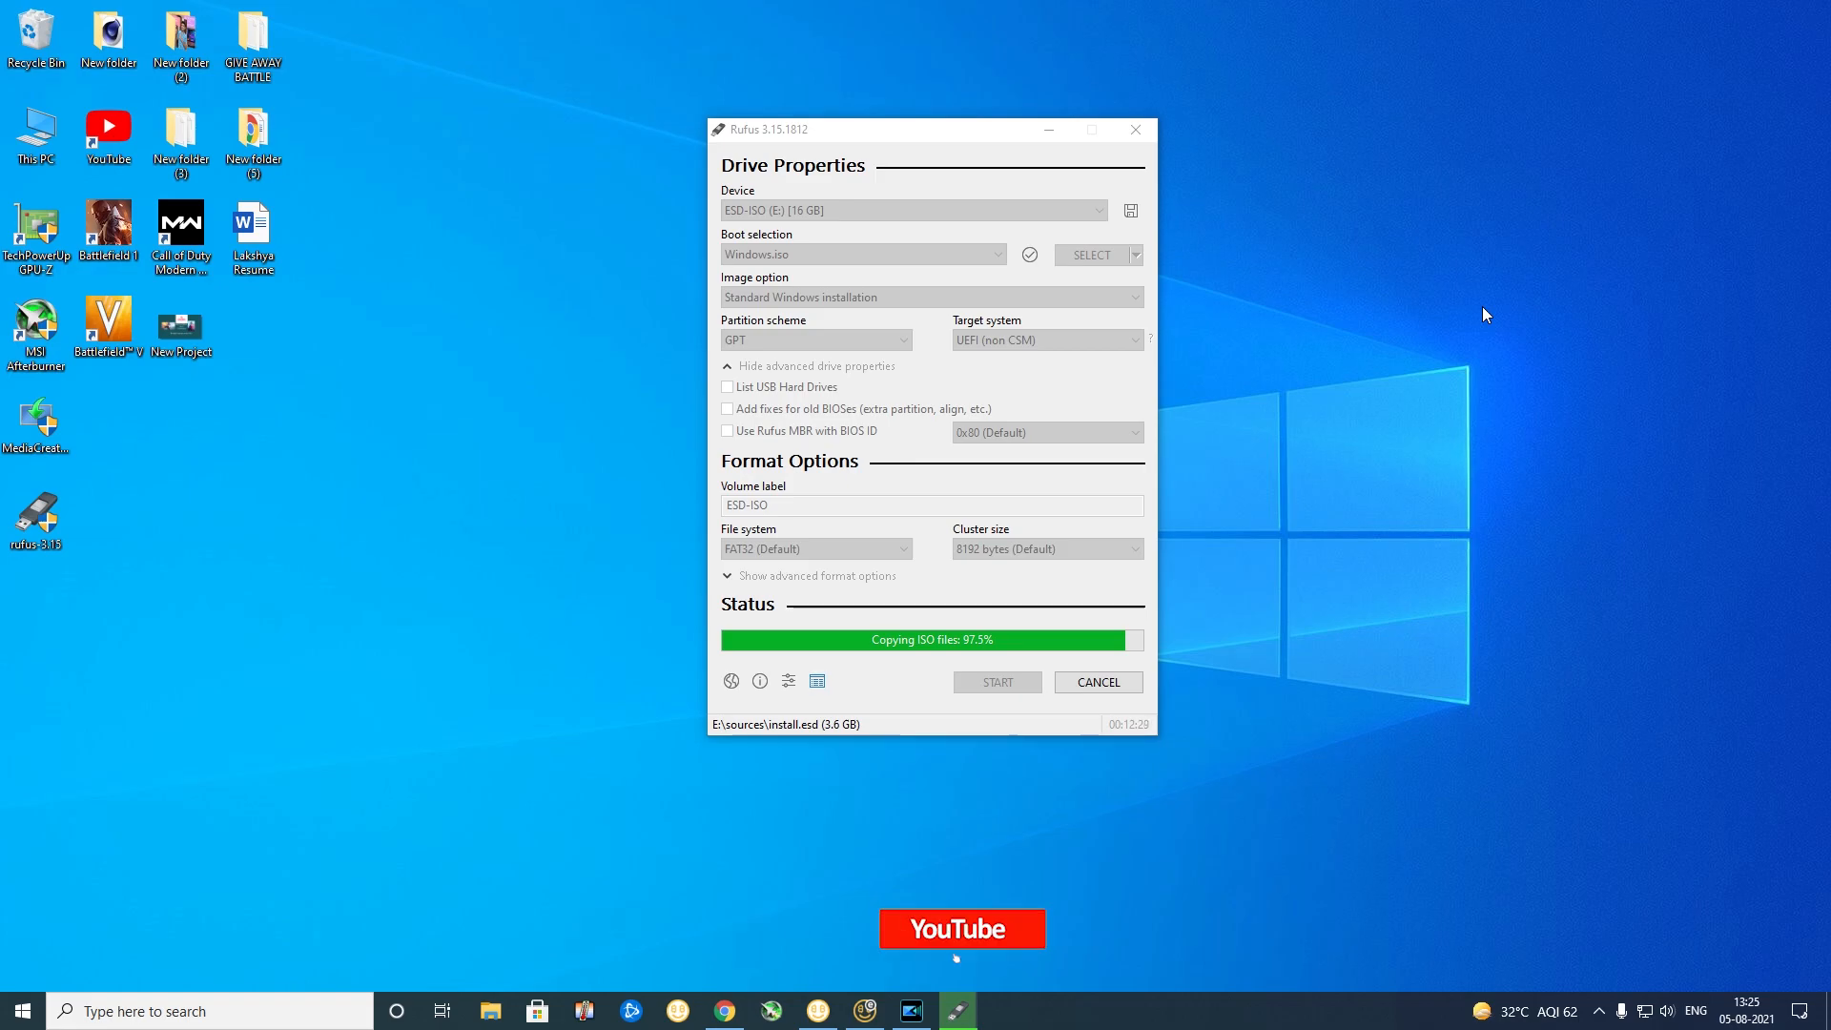
pyautogui.rightClick(1275, 264)
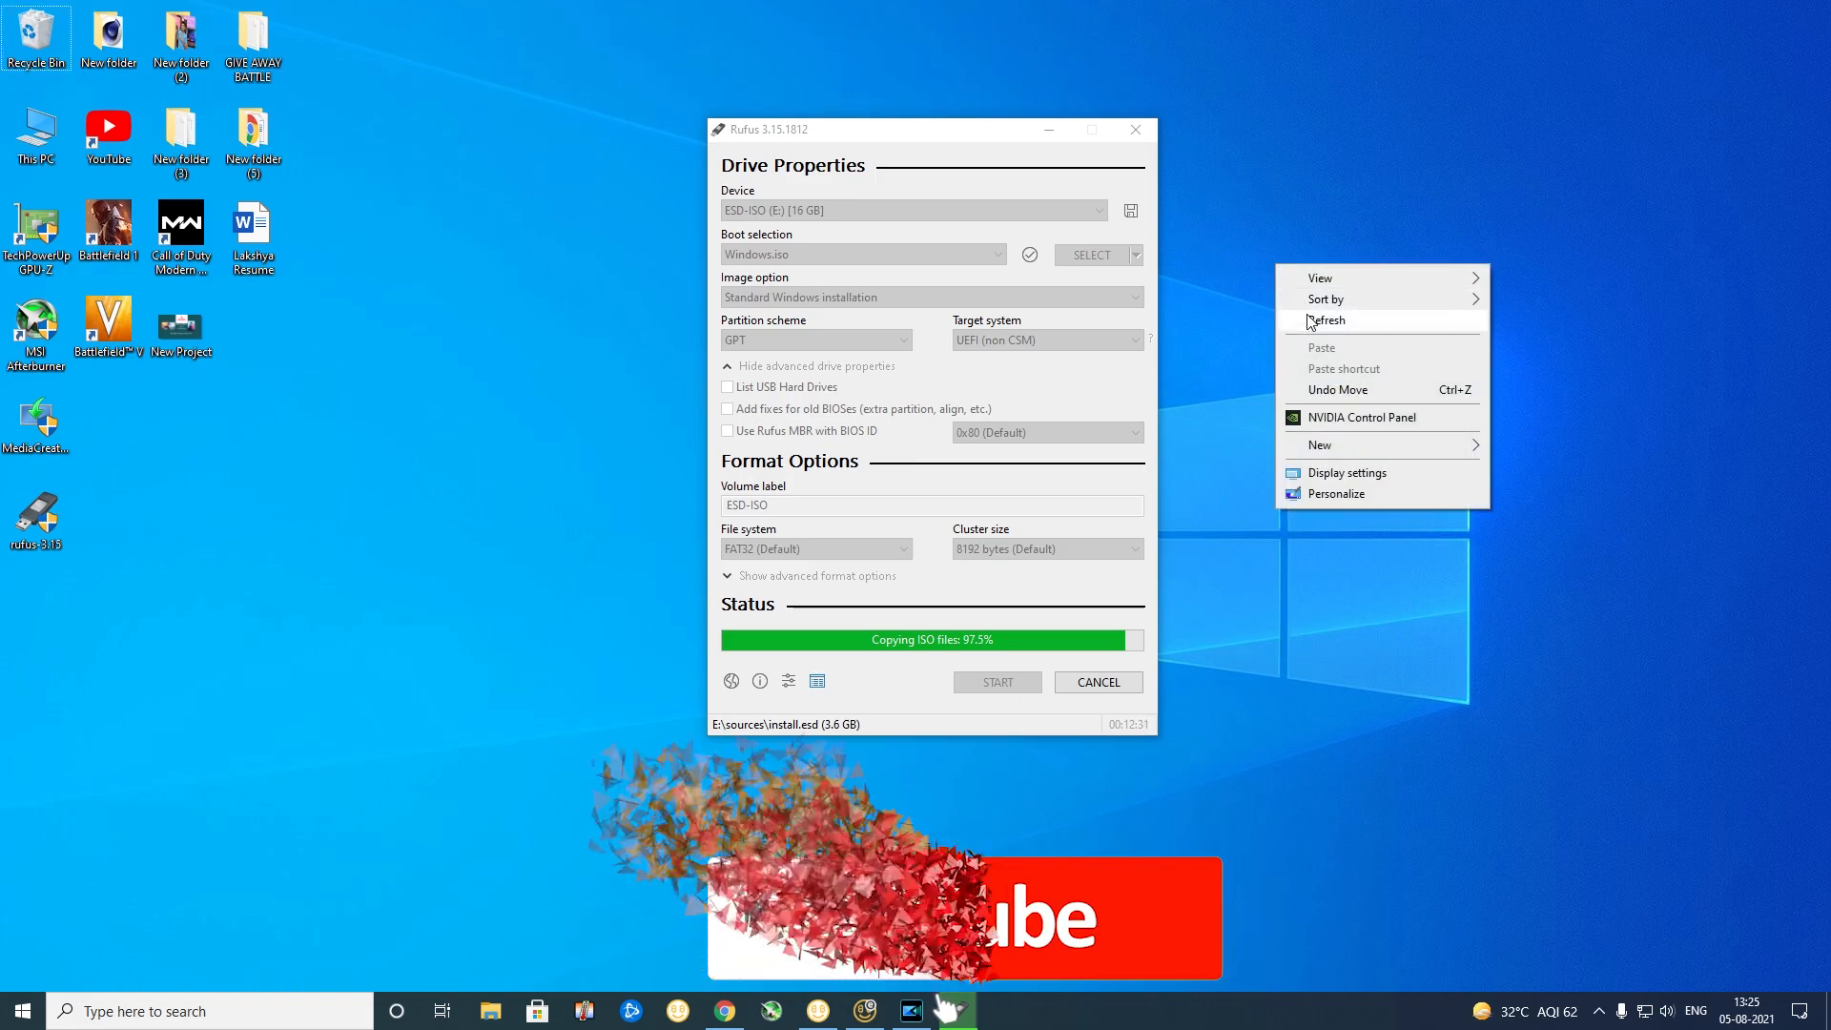
pyautogui.click(1308, 320)
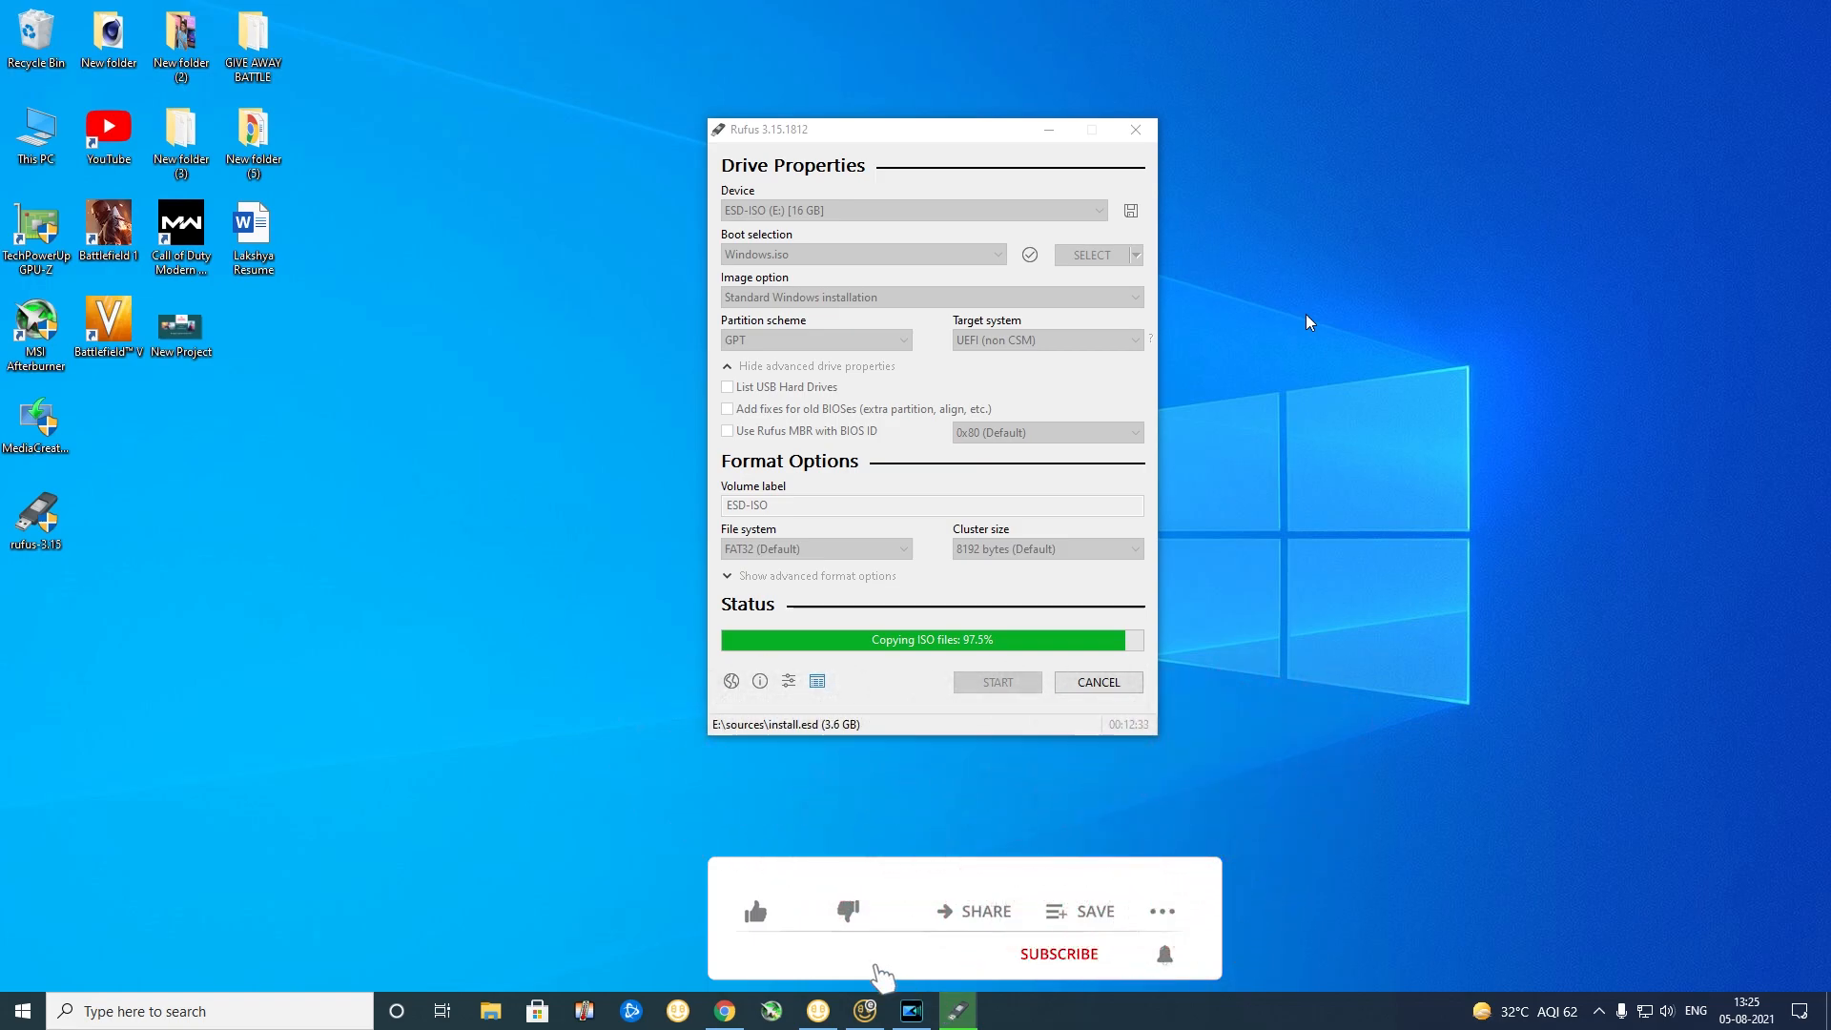